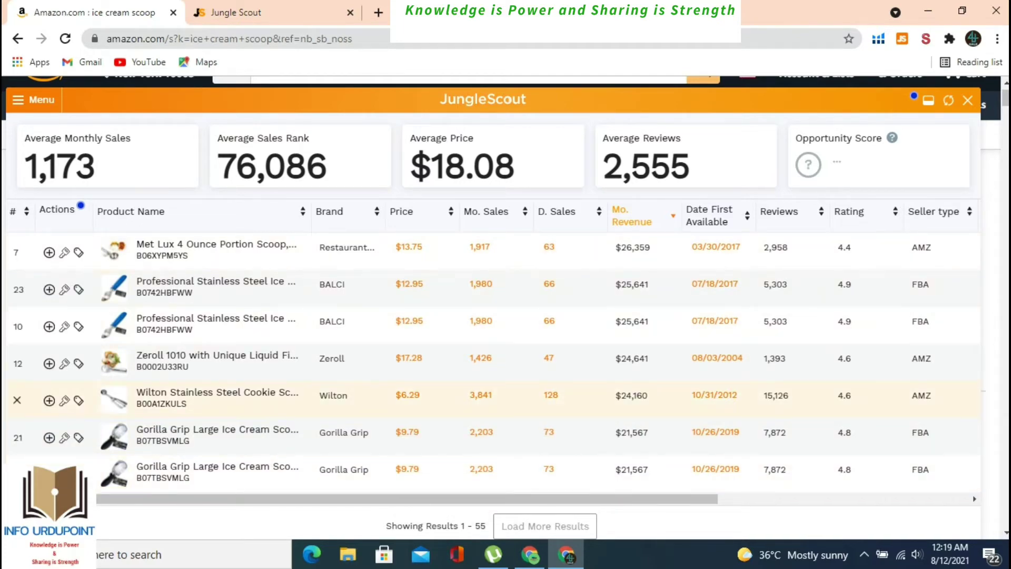
# Step: Scroll through the extension results, then switch to the Jungle Scout web app's Product Tracker
pyautogui.scroll(5, 495, 400)
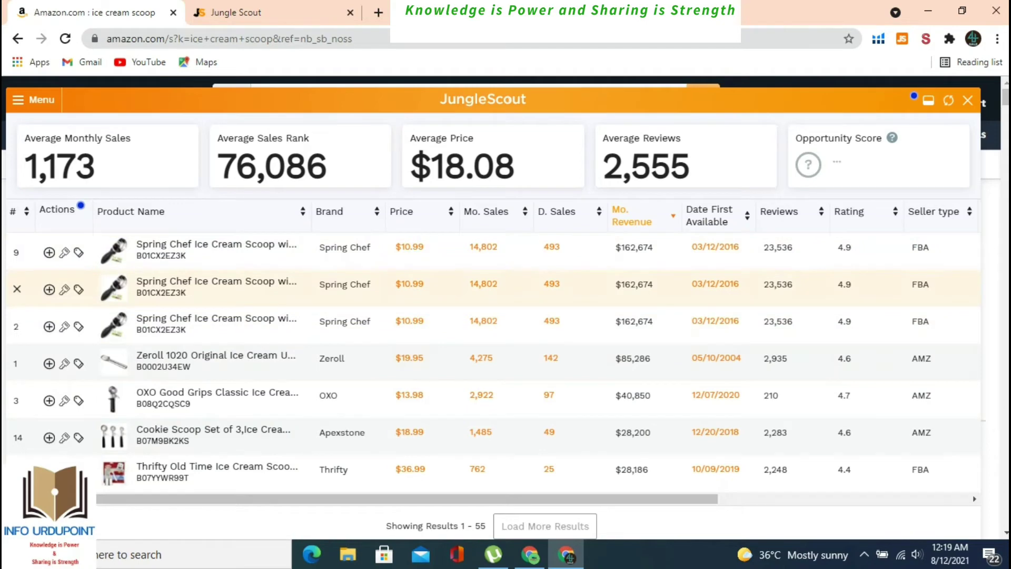
pyautogui.scroll(-4, 493, 337)
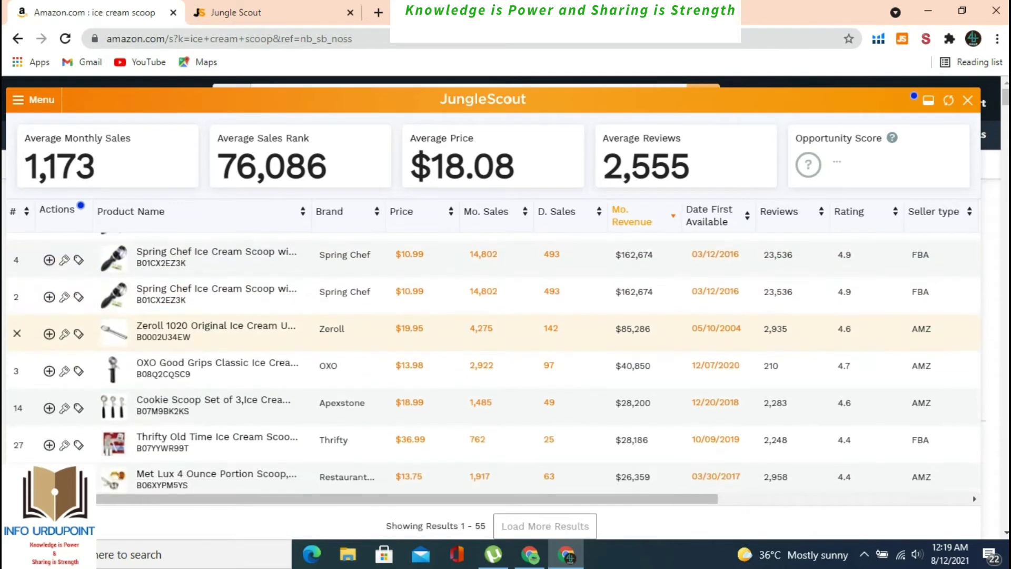
pyautogui.scroll(-1, 493, 363)
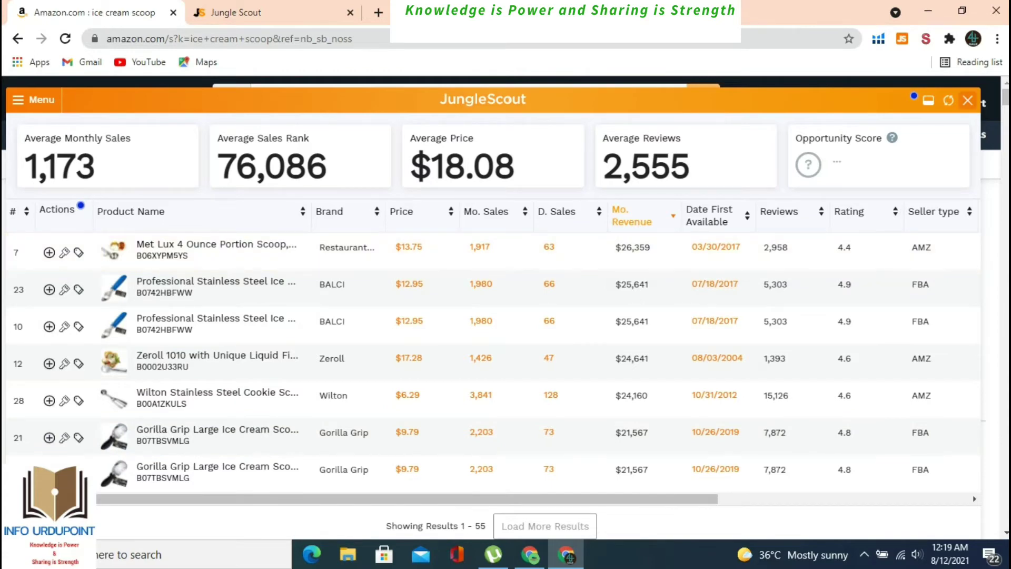
pyautogui.click(263, 13)
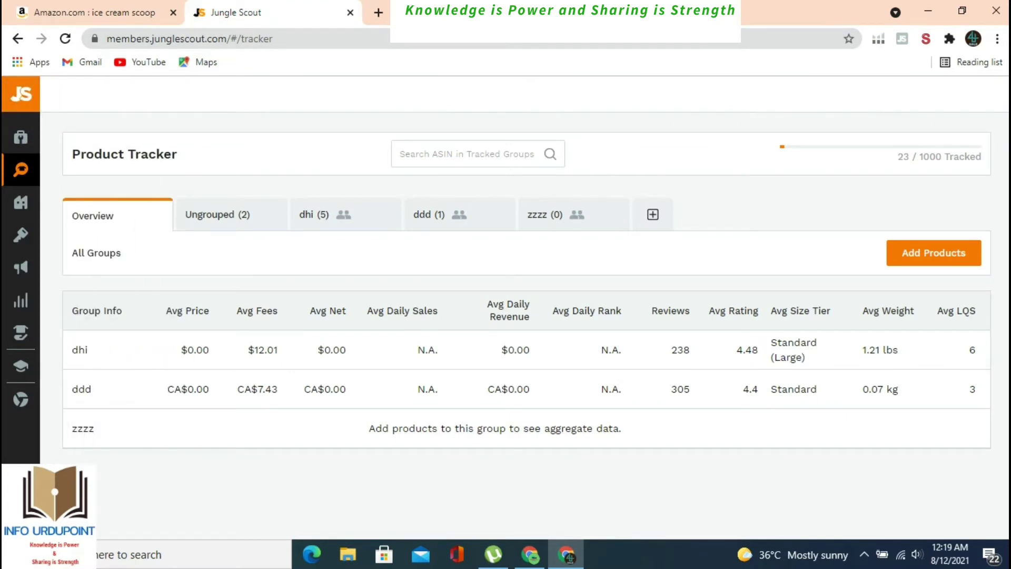
# Step: Open Product Database from the sidebar's Product Research section
pyautogui.moveTo(24, 167)
pyautogui.click(81, 169)
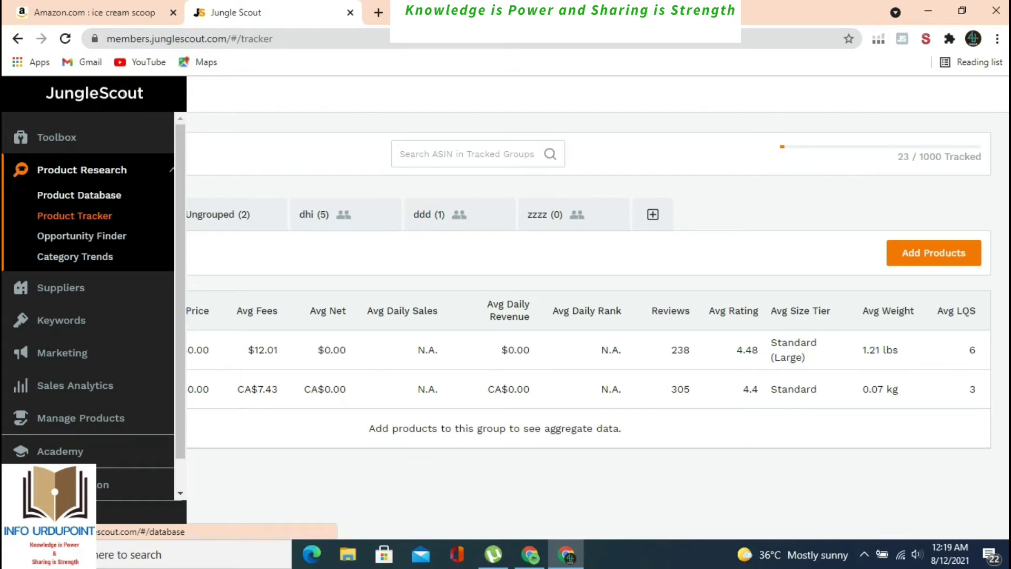
pyautogui.click(78, 194)
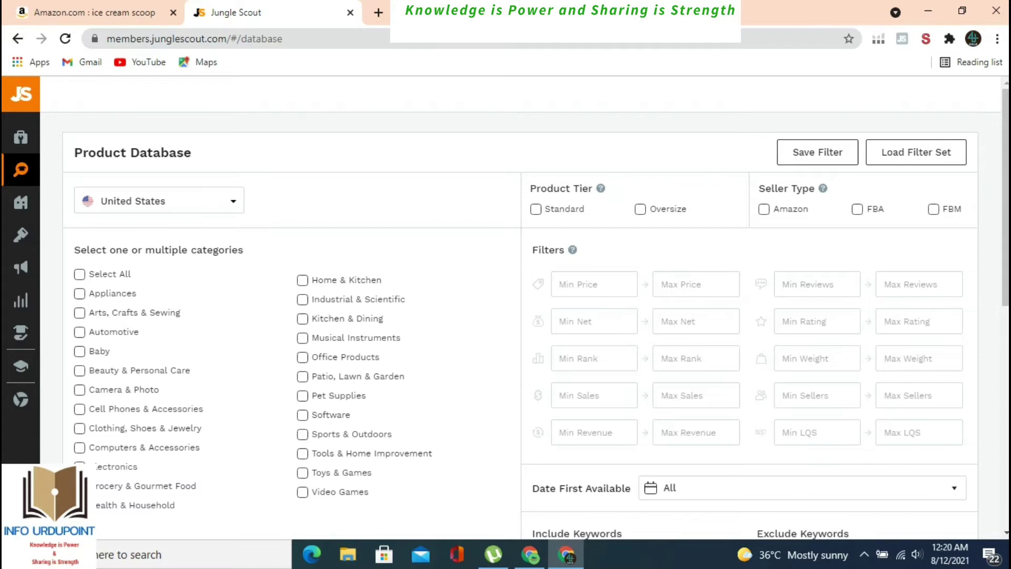
# Step: Check the Home & Kitchen, Kitchen & Dining, Patio, Lawn & Garden and Office Products categories
pyautogui.click(79, 274)
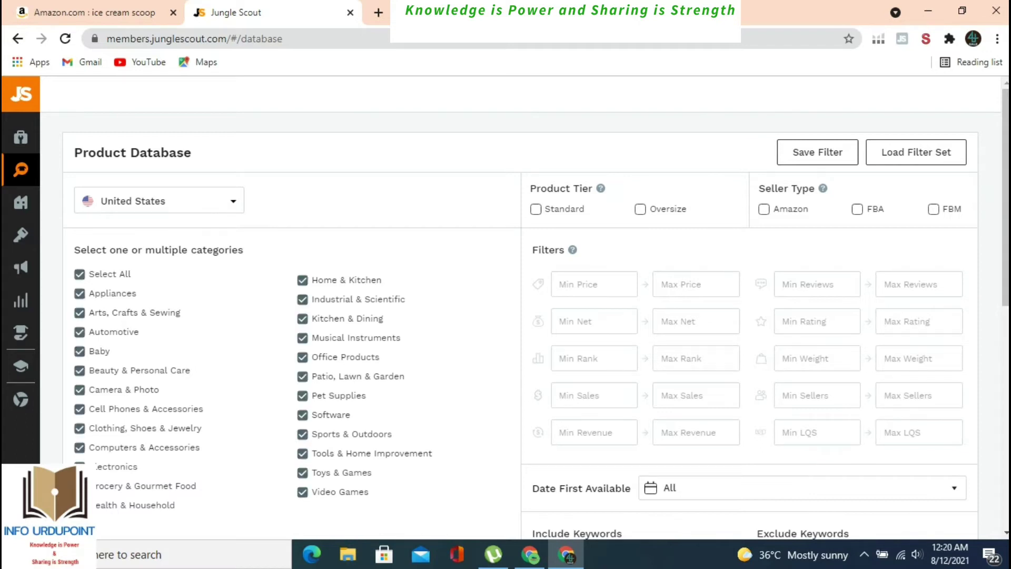
pyautogui.click(79, 274)
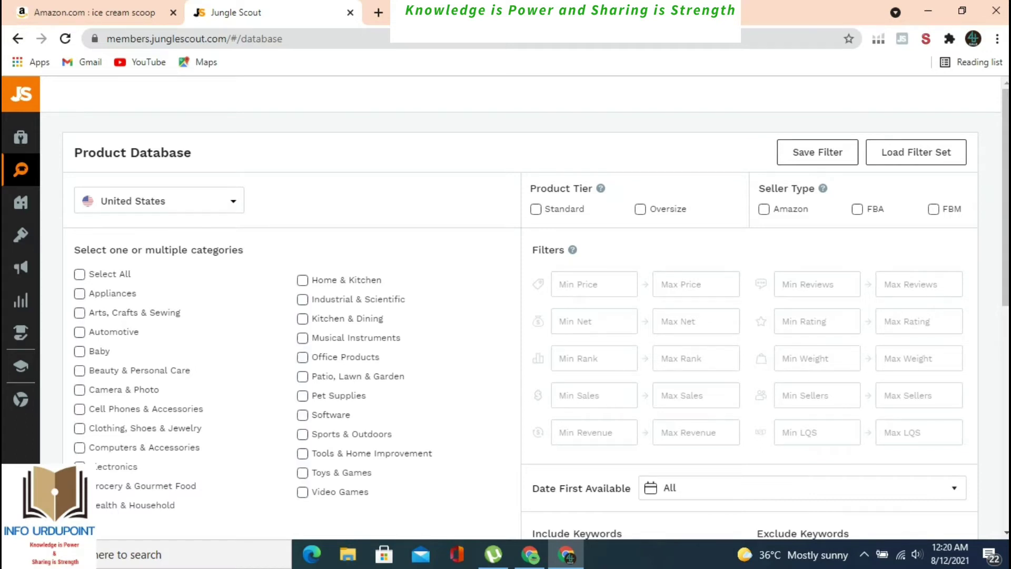
pyautogui.click(302, 280)
pyautogui.click(303, 318)
pyautogui.click(302, 376)
pyautogui.click(302, 357)
# Step: Limit results to the Standard product tier, leaving the FBA seller filter off
pyautogui.click(535, 209)
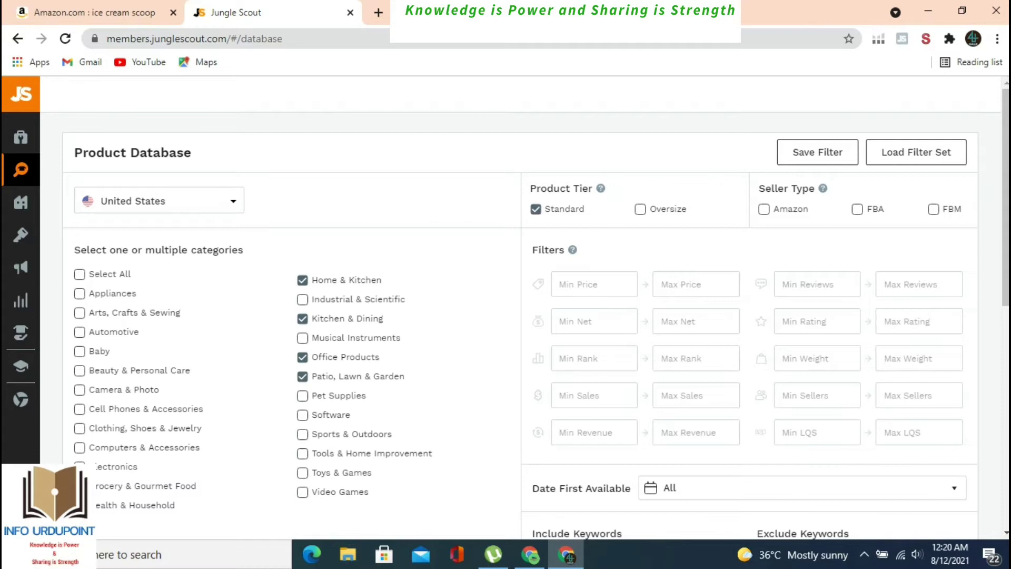
pyautogui.click(857, 209)
pyautogui.click(857, 209)
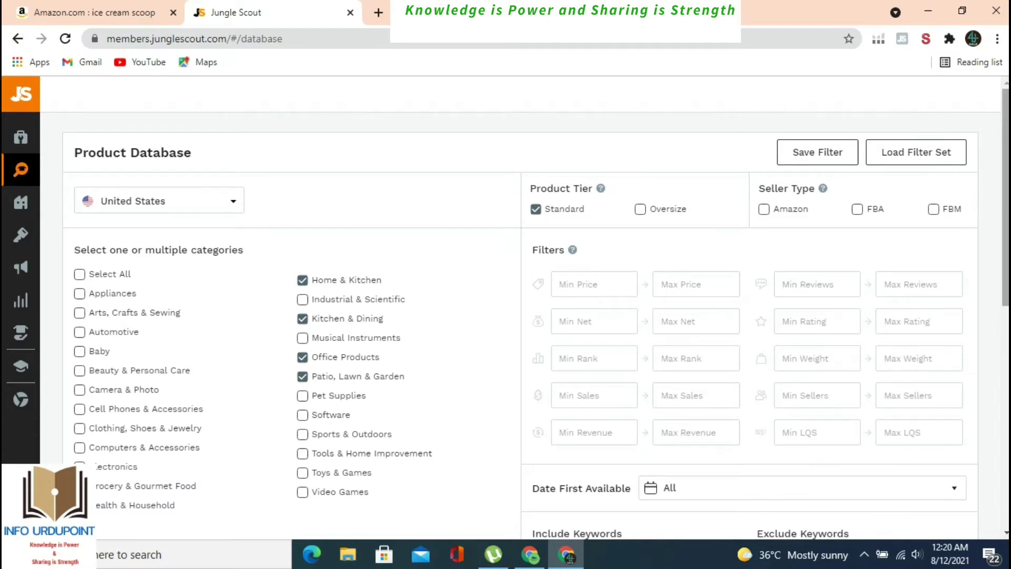
pyautogui.scroll(-1, 535, 313)
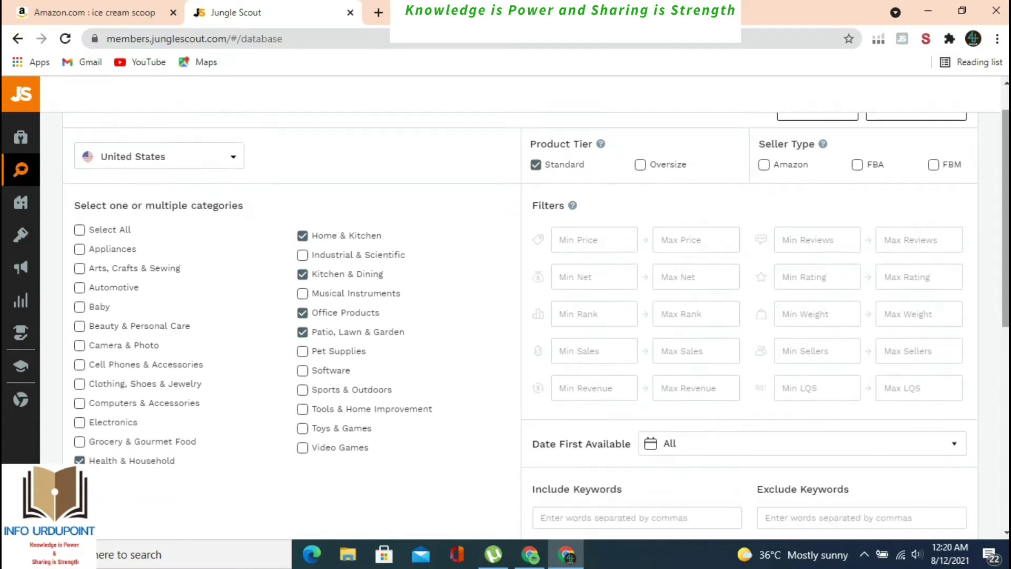
# Step: Set price to 15–40, maximum reviews to 1000 and maximum weight to 5
pyautogui.click(584, 239)
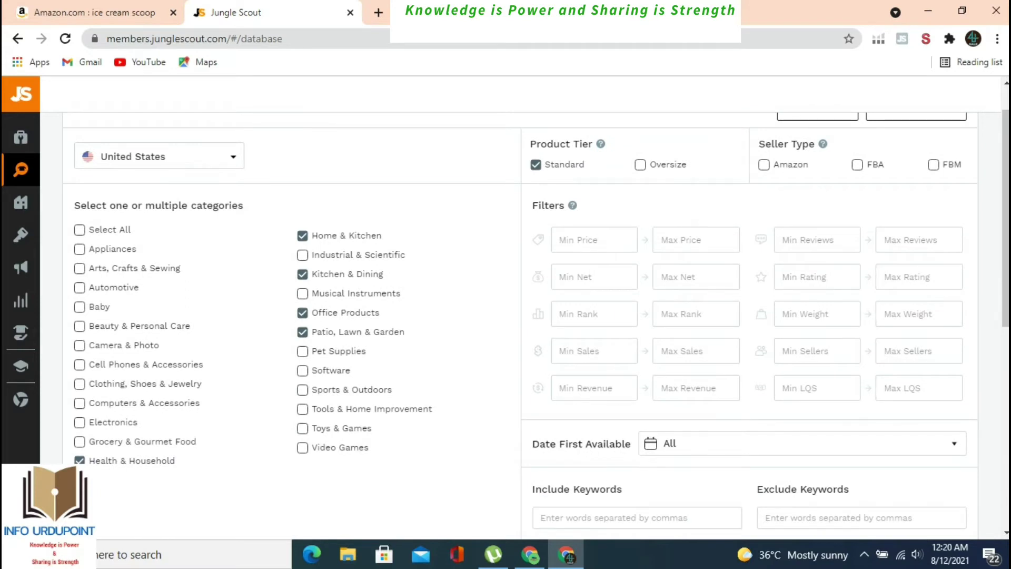
pyautogui.write('15')
pyautogui.press('Tab')
pyautogui.write('40')
pyautogui.press('Tab')
pyautogui.press('Tab')
pyautogui.write('1000')
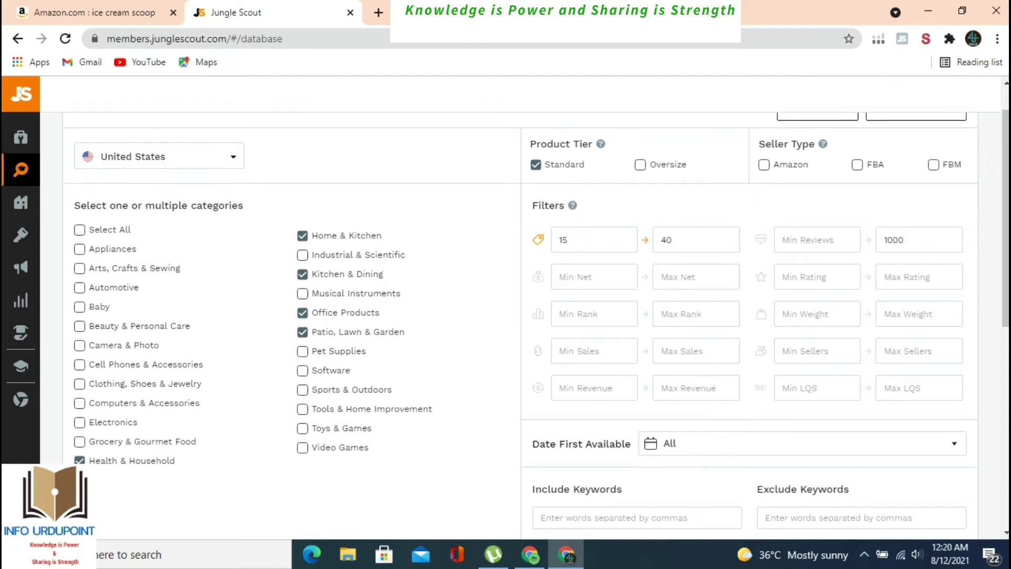
pyautogui.press('Tab')
pyautogui.press('Tab')
pyautogui.press('Tab')
pyautogui.click(919, 313)
pyautogui.write('5')
pyautogui.press('Tab')
# Step: Set minimum sales to 100 and minimum revenue to 8000, leaving maximum revenue empty
pyautogui.write('100')
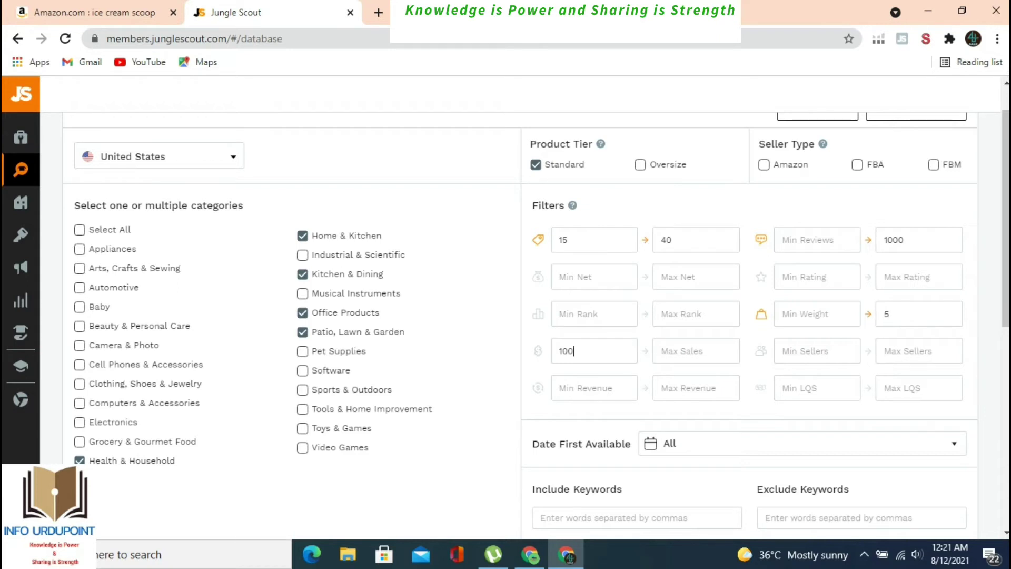
pyautogui.click(594, 388)
pyautogui.write('5000')
pyautogui.click(662, 388)
pyautogui.write('2000')
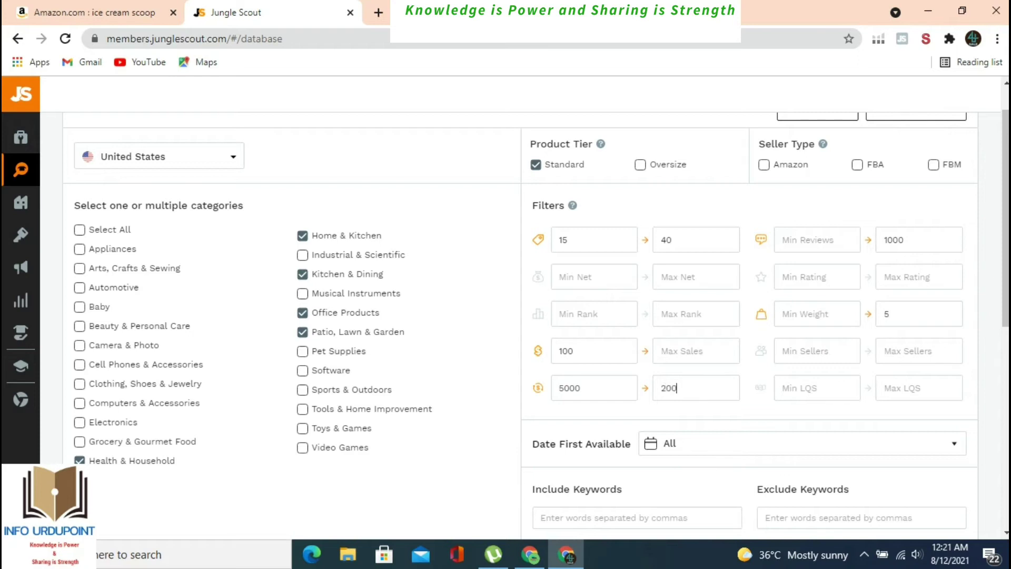
pyautogui.press('BackSpace')
pyautogui.press('BackSpace')
pyautogui.press('BackSpace')
pyautogui.press('BackSpace')
pyautogui.press('BackSpace')
pyautogui.write('8')
pyautogui.scroll(-2, 527, 315)
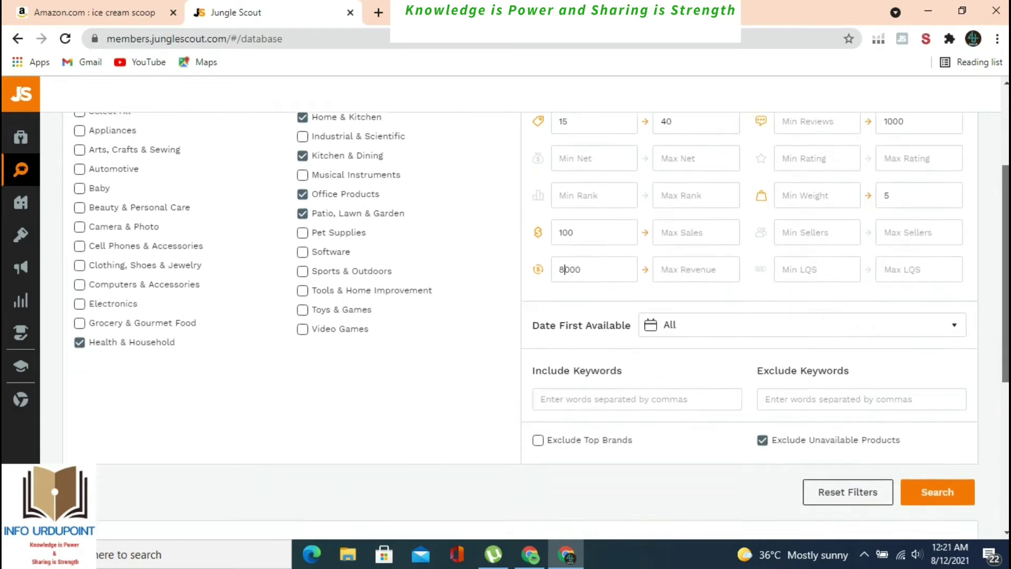
# Step: Set Date First Available to a Custom range of Aug 12, 2021
pyautogui.scroll(-2, 527, 316)
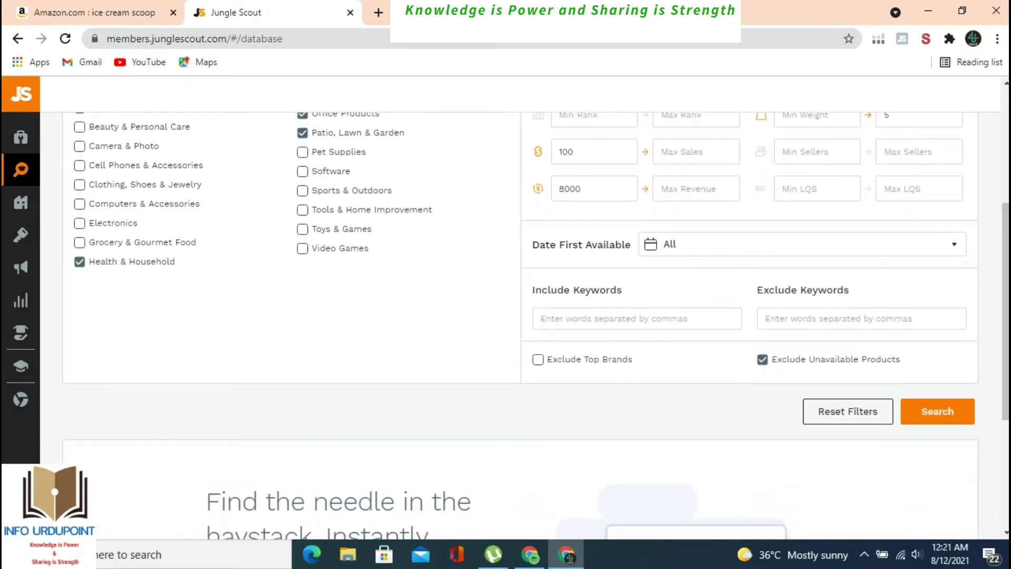
pyautogui.click(954, 244)
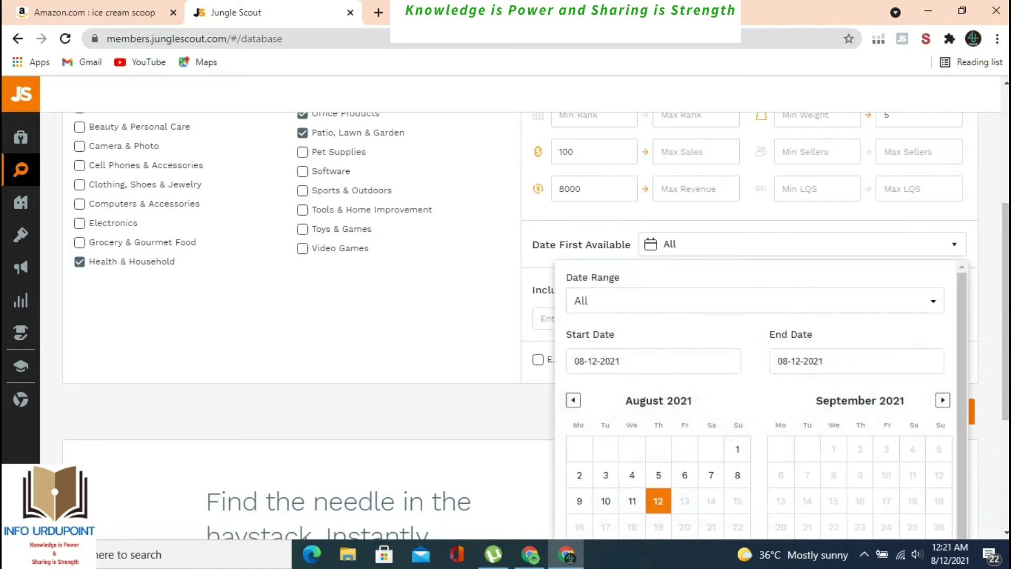
pyautogui.scroll(-2, 526, 316)
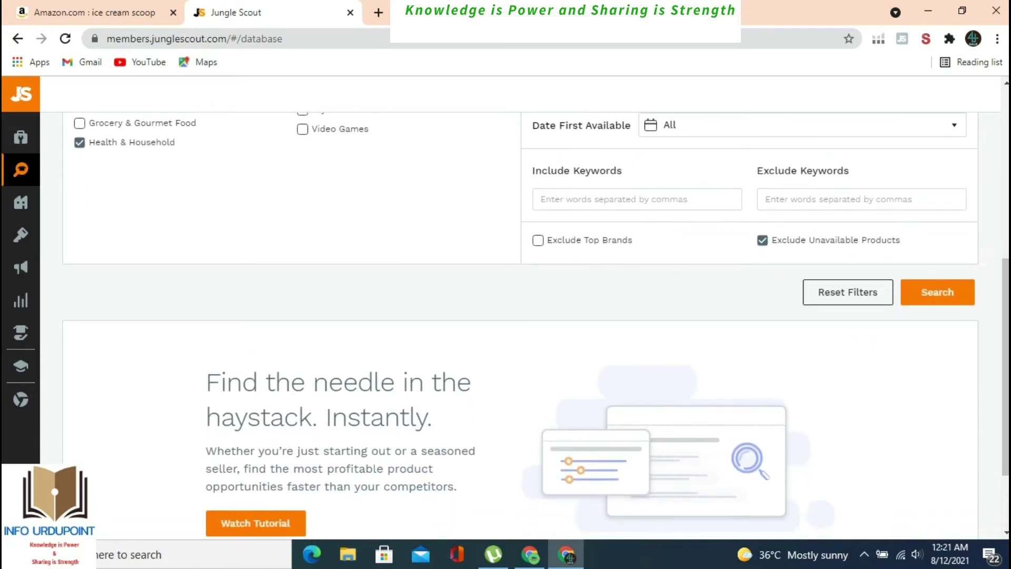
pyautogui.click(953, 124)
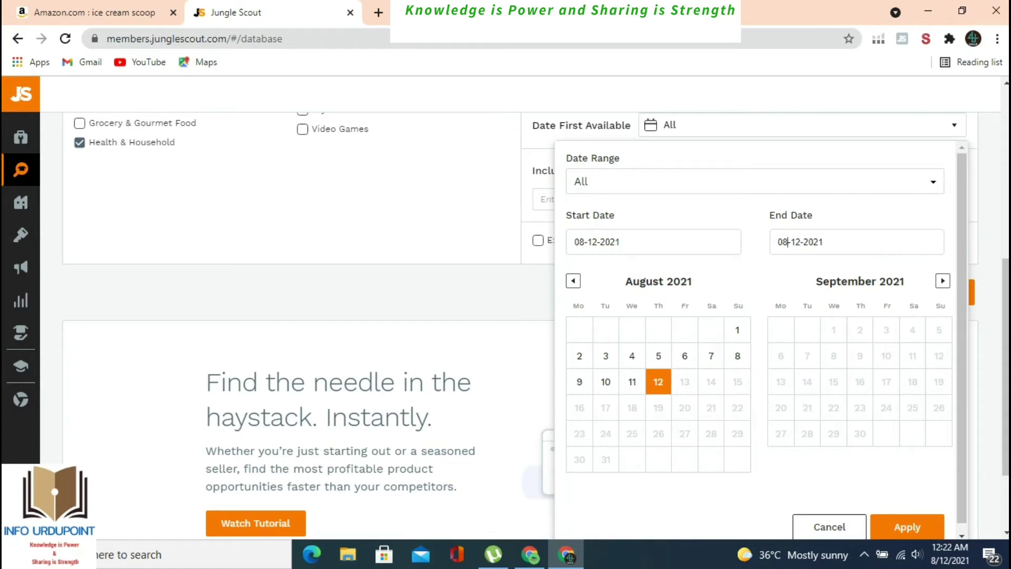
pyautogui.click(784, 241)
pyautogui.press('BackSpace')
pyautogui.write('2')
pyautogui.click(755, 182)
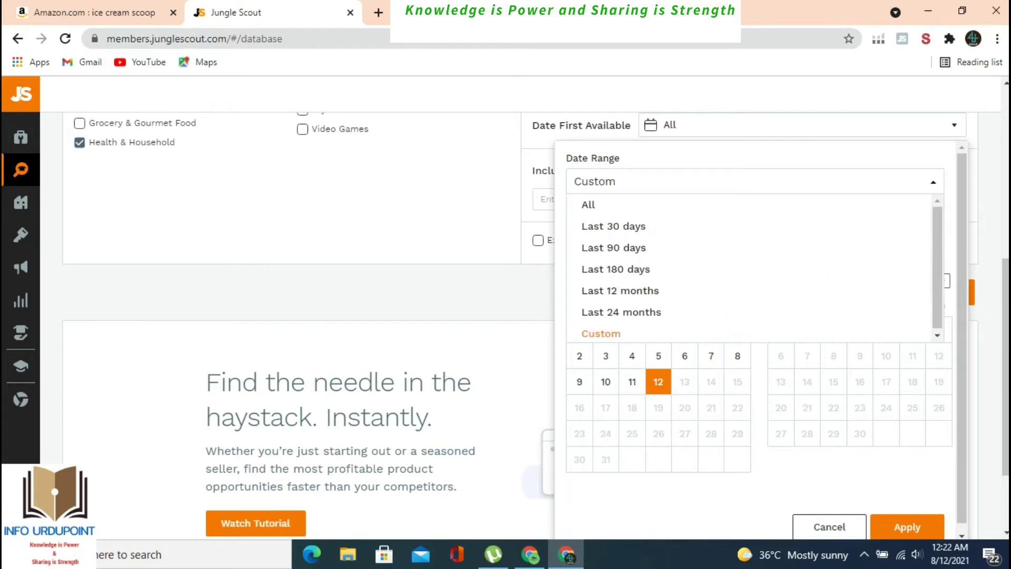
pyautogui.click(600, 333)
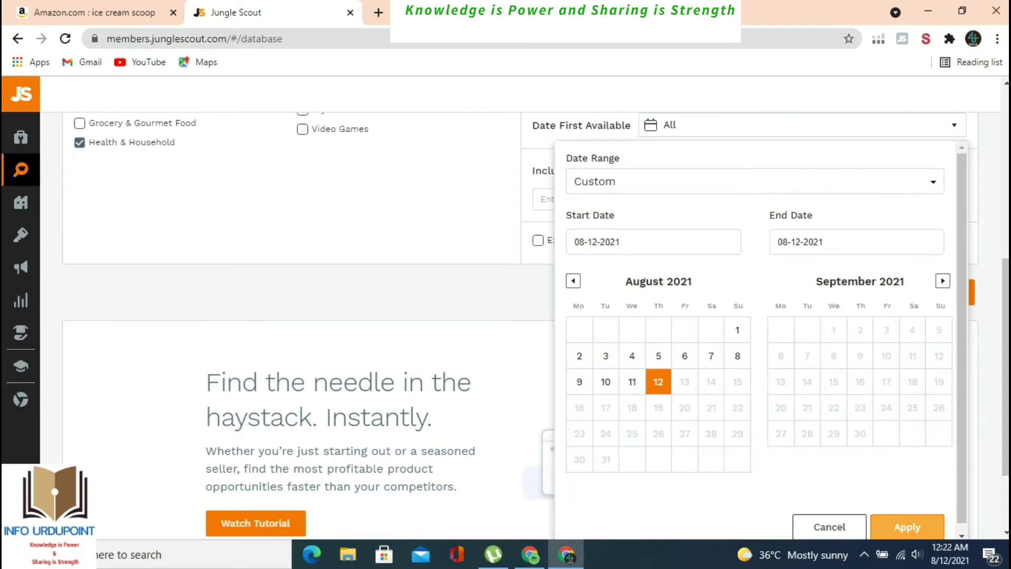
pyautogui.click(907, 527)
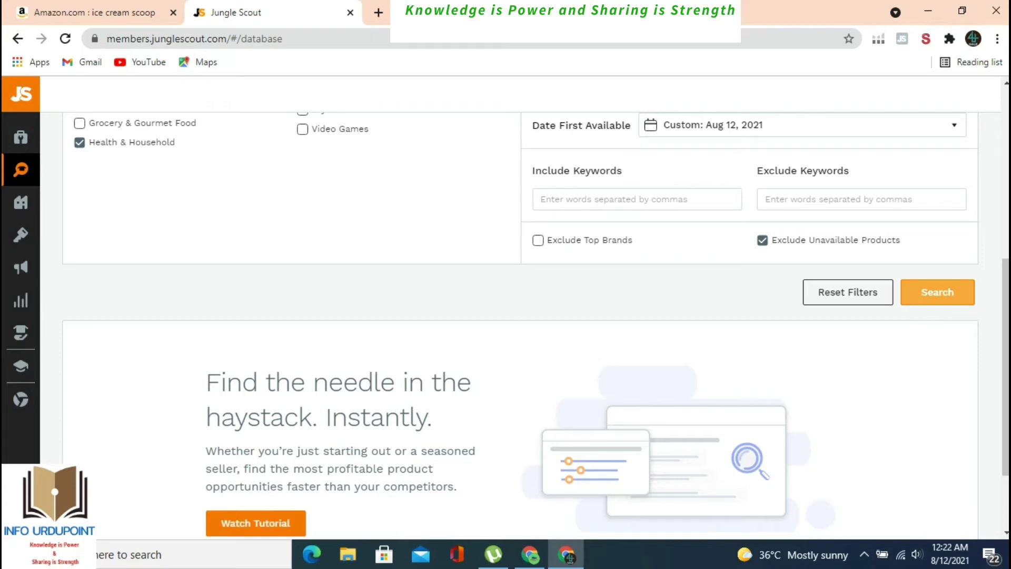
# Step: Run the product search, which returns 'Oops! Nothing found.'
pyautogui.click(937, 291)
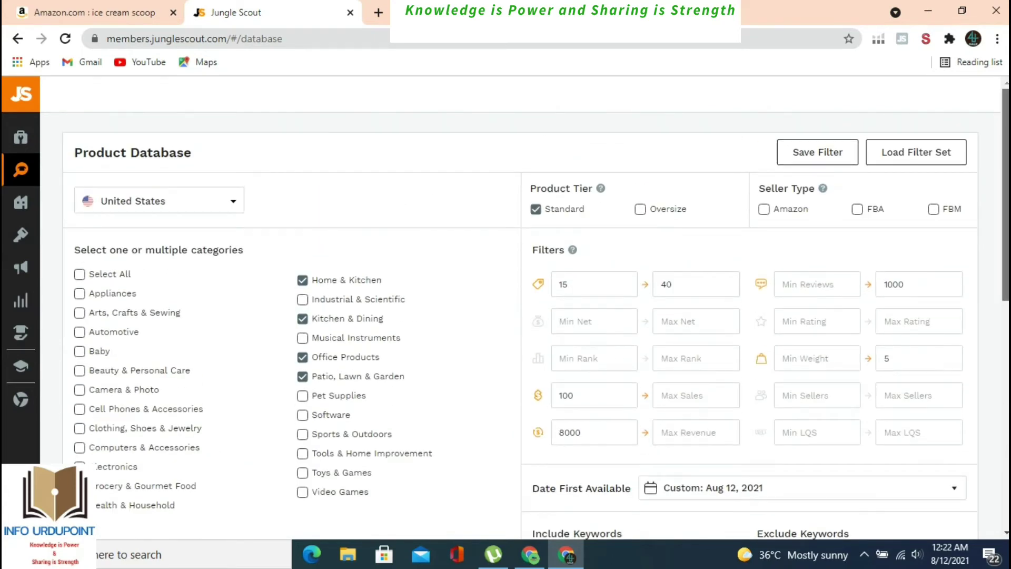
pyautogui.scroll(-4, 527, 326)
pyautogui.scroll(-5, 526, 316)
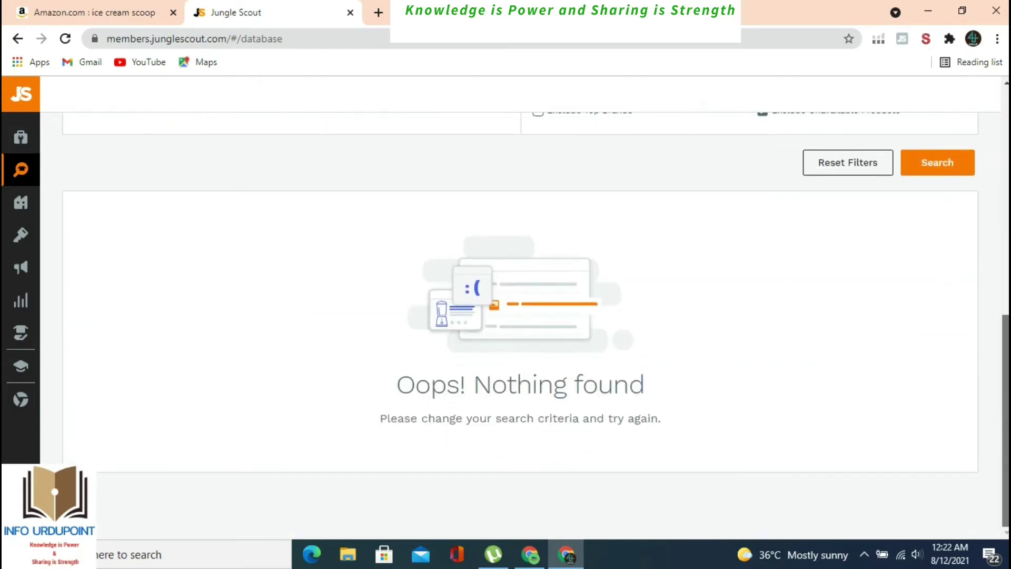
# Step: Open the '!!! Set of 2 Large size Bath Towel' result's Amazon listing in a new tab
pyautogui.scroll(4, 526, 316)
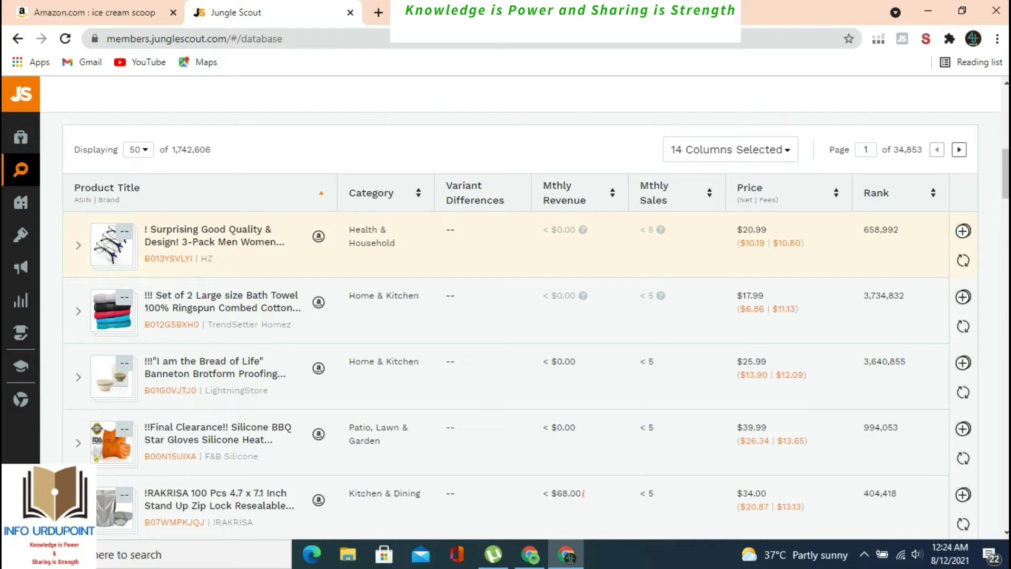
pyautogui.moveTo(116, 236)
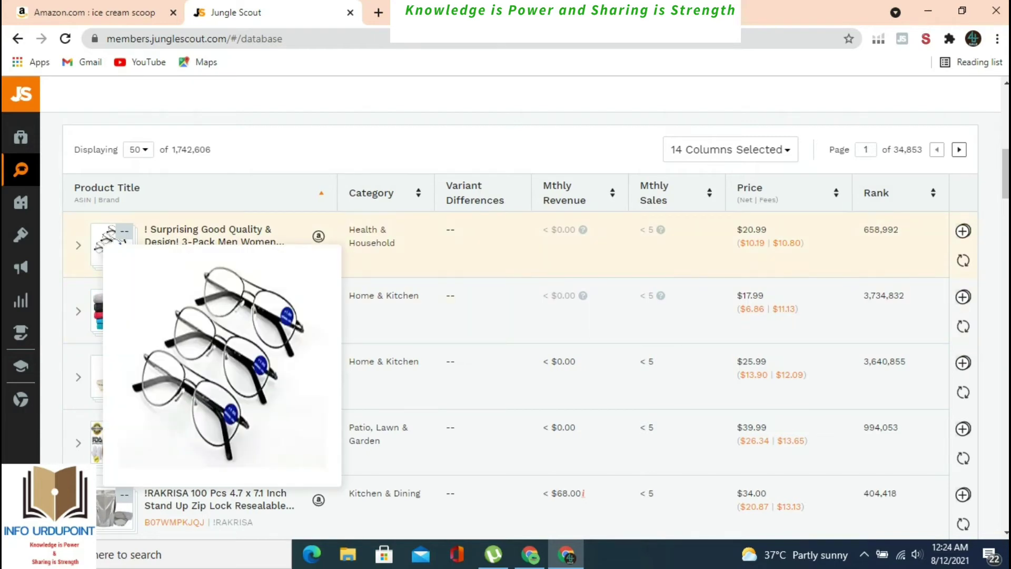
pyautogui.moveTo(111, 310)
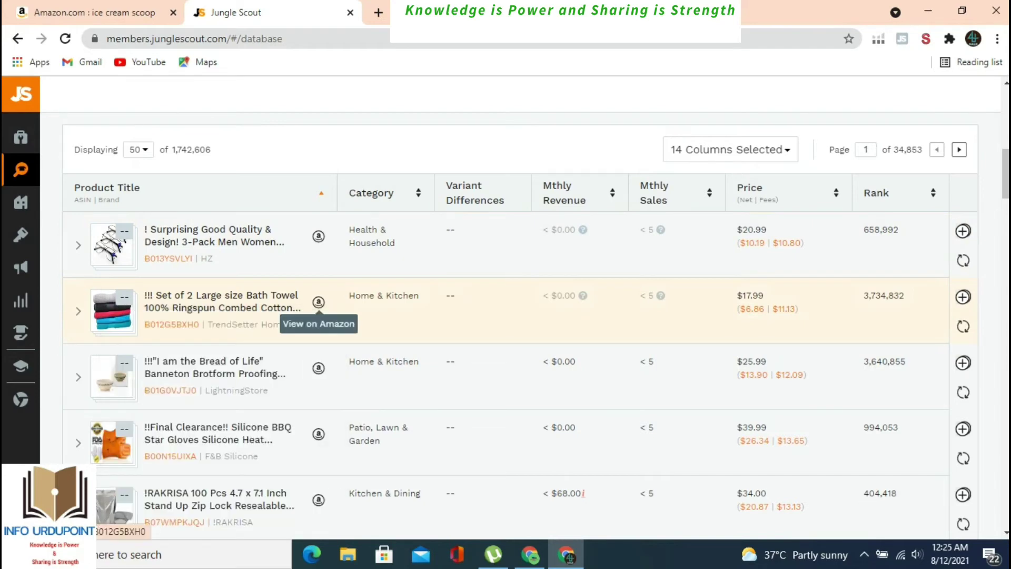
pyautogui.click(318, 302)
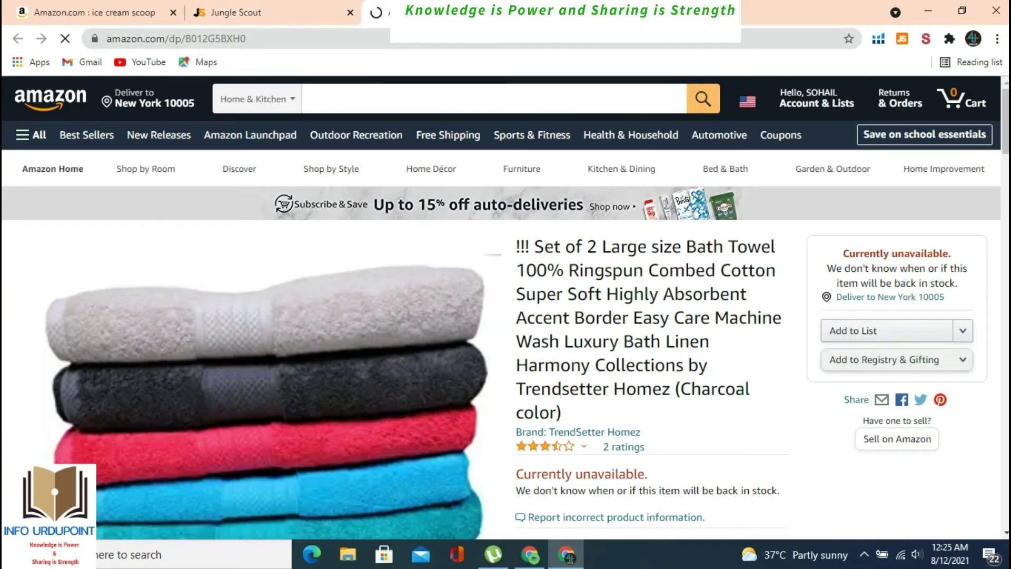
# Step: Scroll through the bath towel page to review its details and 4.46 evaluation score
pyautogui.scroll(-5, 506, 308)
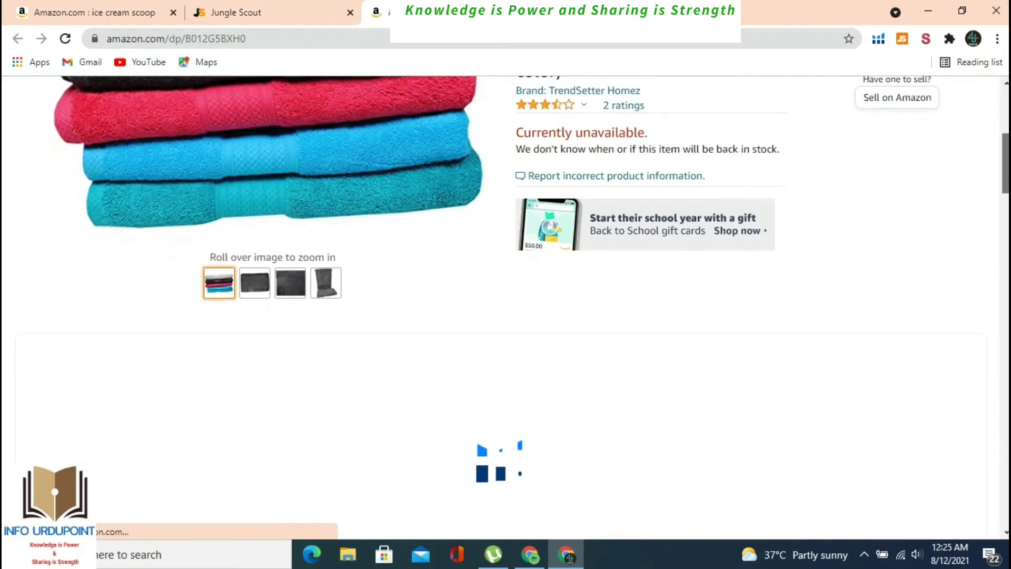
pyautogui.scroll(-15, 505, 308)
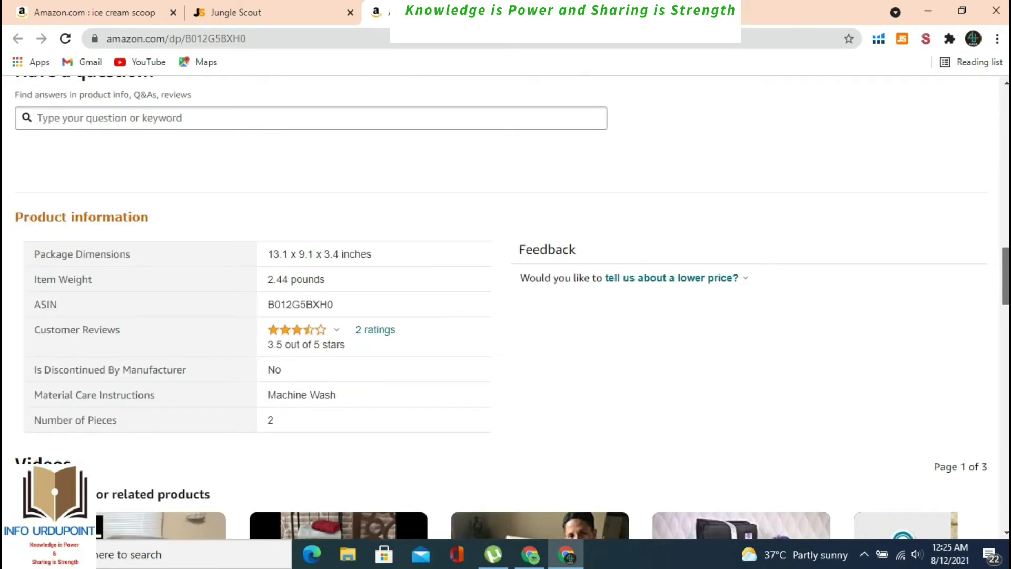
pyautogui.scroll(10, 505, 308)
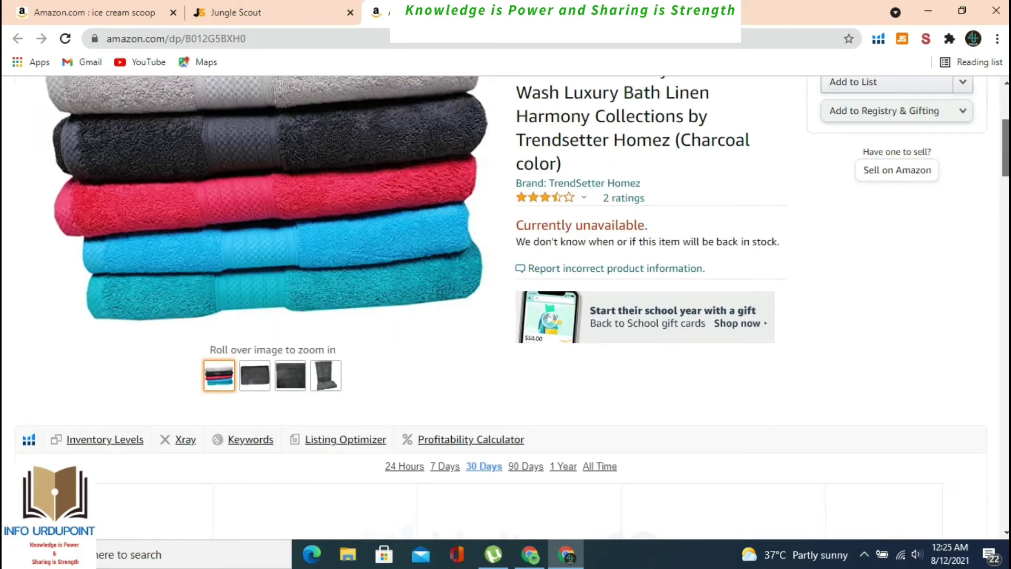
pyautogui.scroll(3, 506, 308)
pyautogui.moveTo(725, 168)
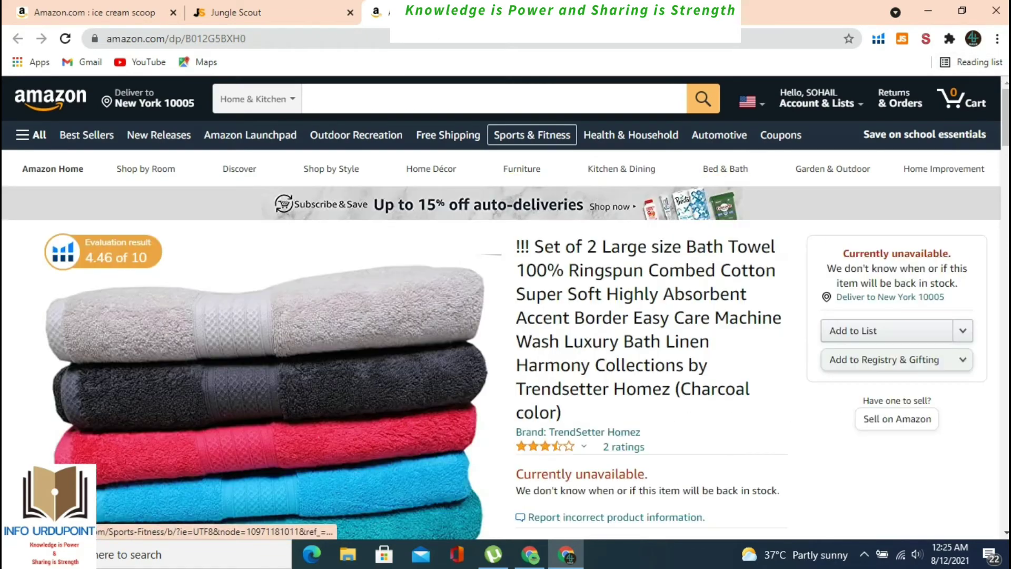
pyautogui.moveTo(431, 169)
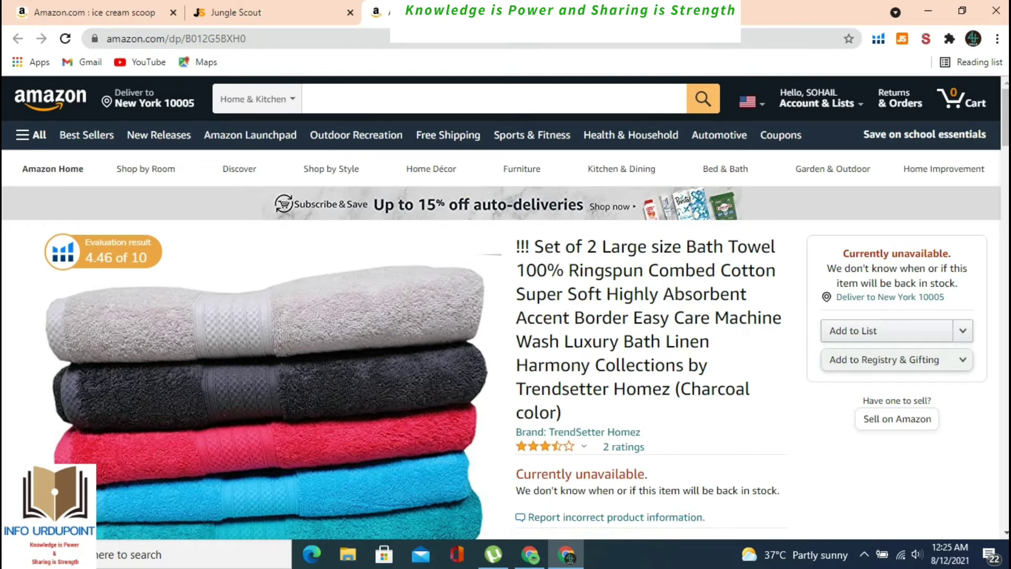
# Step: Search Amazon for '2 Large size Bath Towel' using words copied from the title
pyautogui.moveTo(587, 246); pyautogui.dragTo(777, 246)
pyautogui.hotkey('ctrl', 'c')
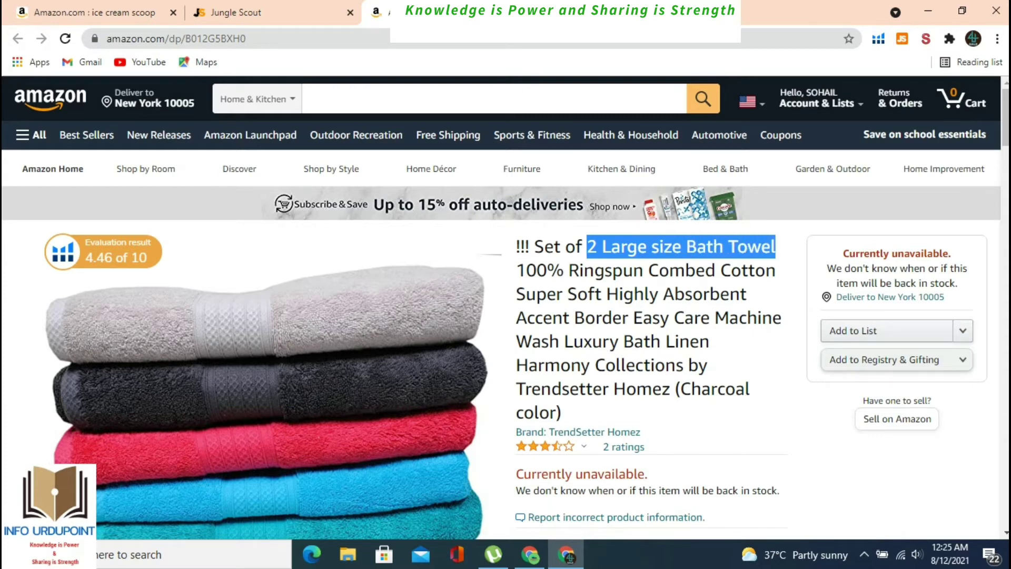
pyautogui.click(548, 99)
pyautogui.hotkey('ctrl', 'v')
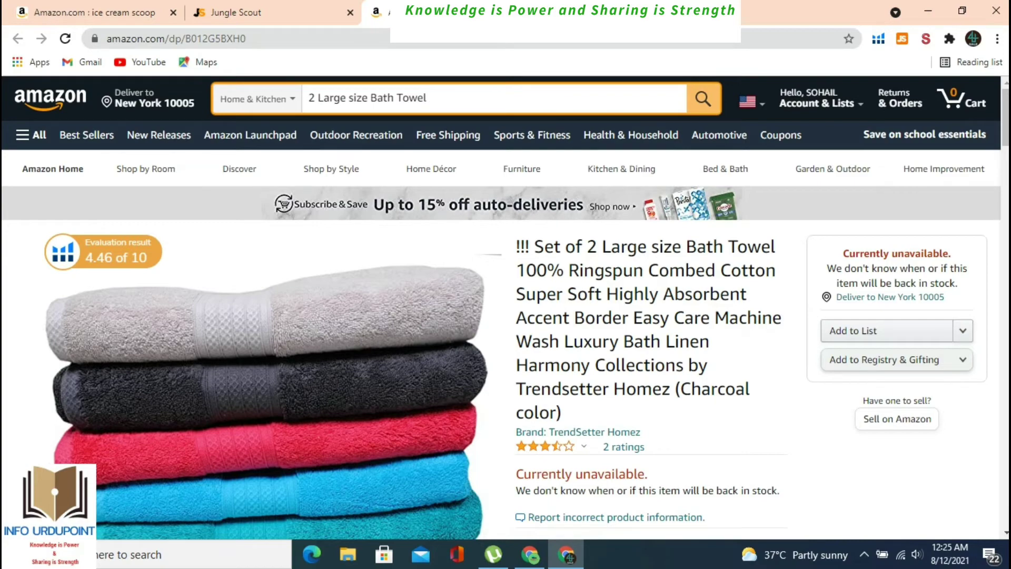
pyautogui.press('Return')
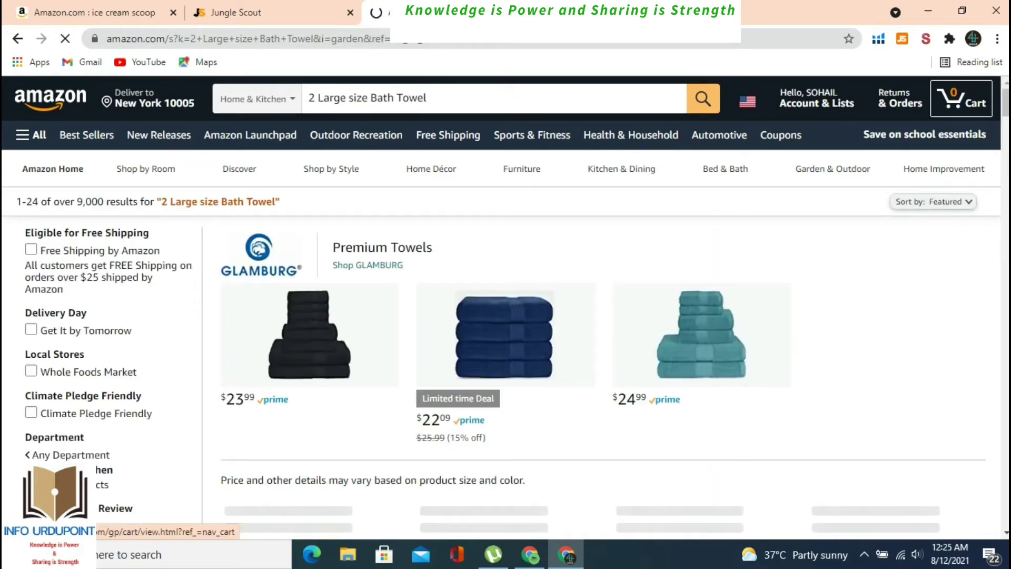
# Step: Open the Jungle Scout panel and sort results by monthly revenue, highest first
pyautogui.moveTo(1005, 103)
pyautogui.mouseDown()
pyautogui.moveTo(1005, 176)
pyautogui.moveTo(1005, 108)
pyautogui.mouseUp()
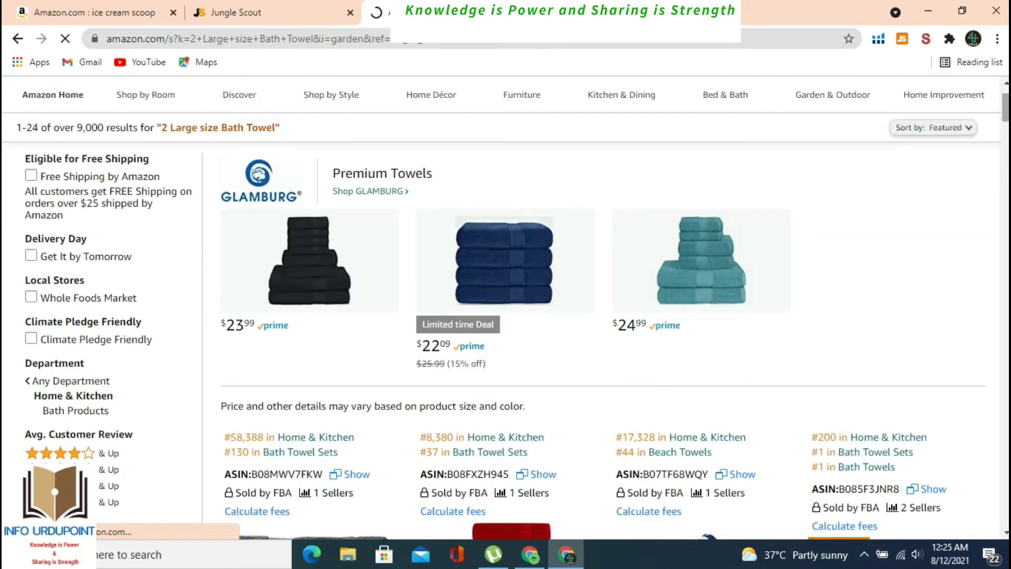
pyautogui.scroll(2, 527, 316)
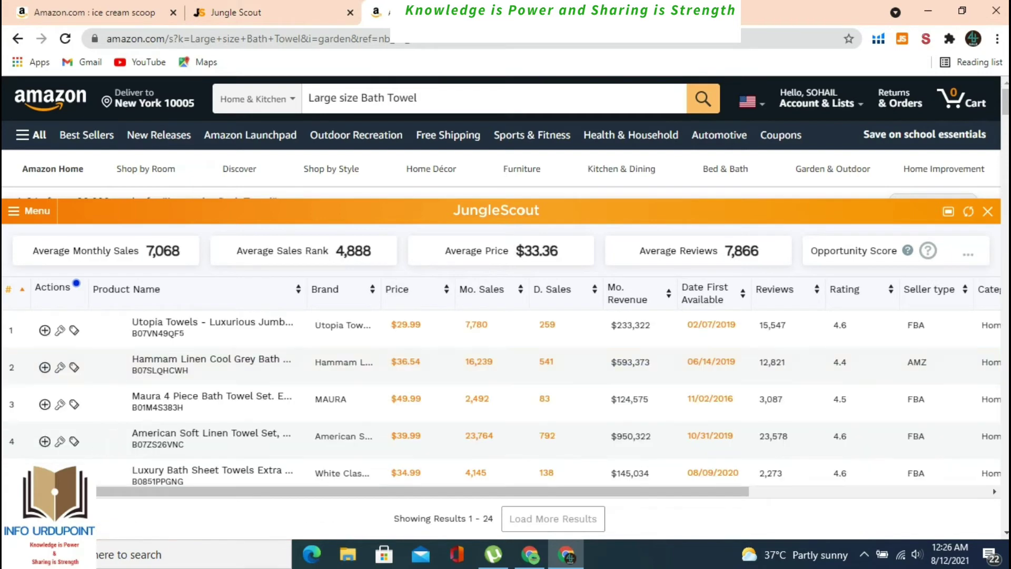
pyautogui.moveTo(622, 211); pyautogui.dragTo(621, 146)
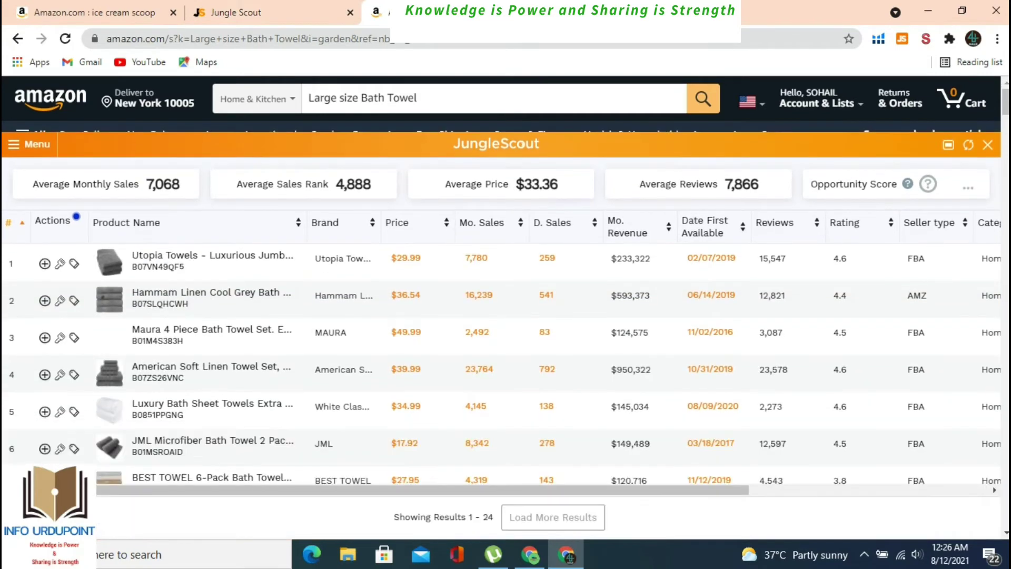
pyautogui.moveTo(579, 491); pyautogui.dragTo(612, 491)
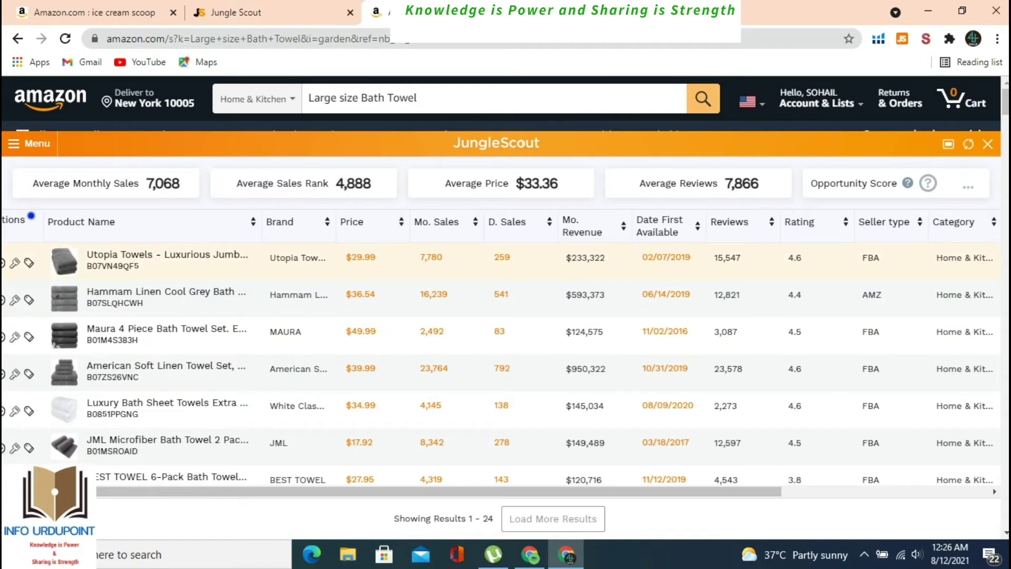
pyautogui.click(582, 226)
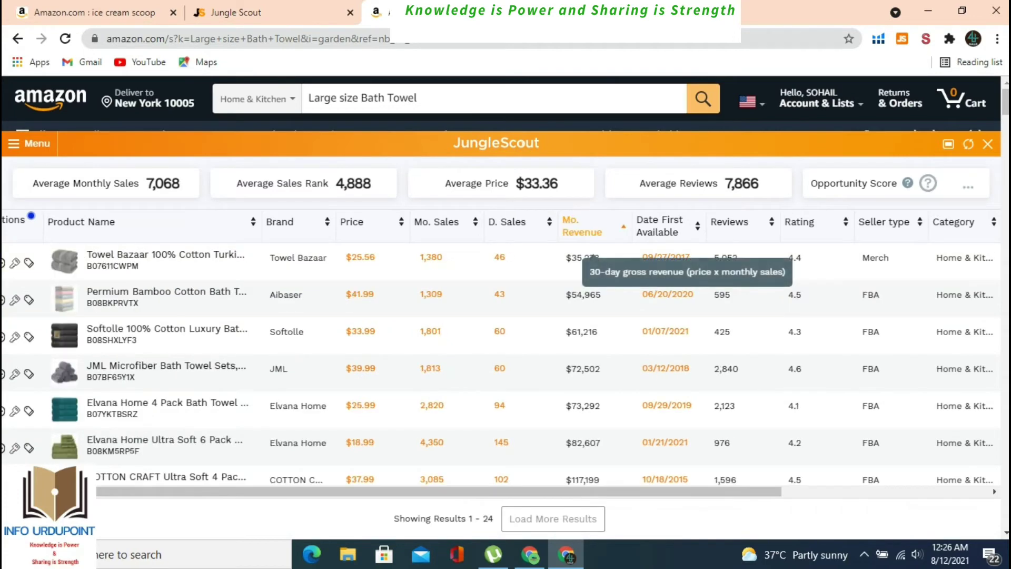
pyautogui.click(582, 227)
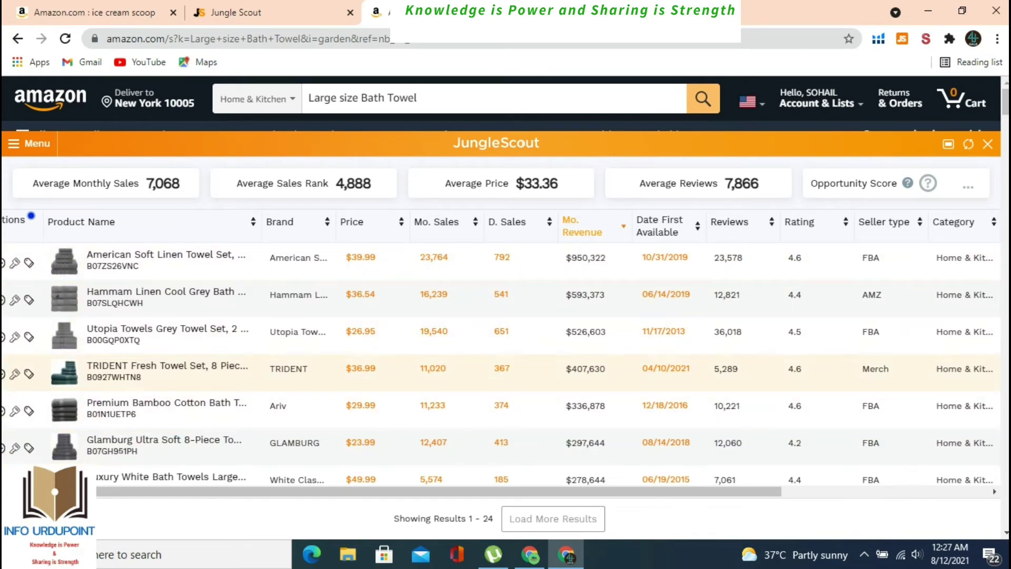
pyautogui.moveTo(437, 491); pyautogui.dragTo(507, 491)
pyautogui.hscroll(6, 499, 405)
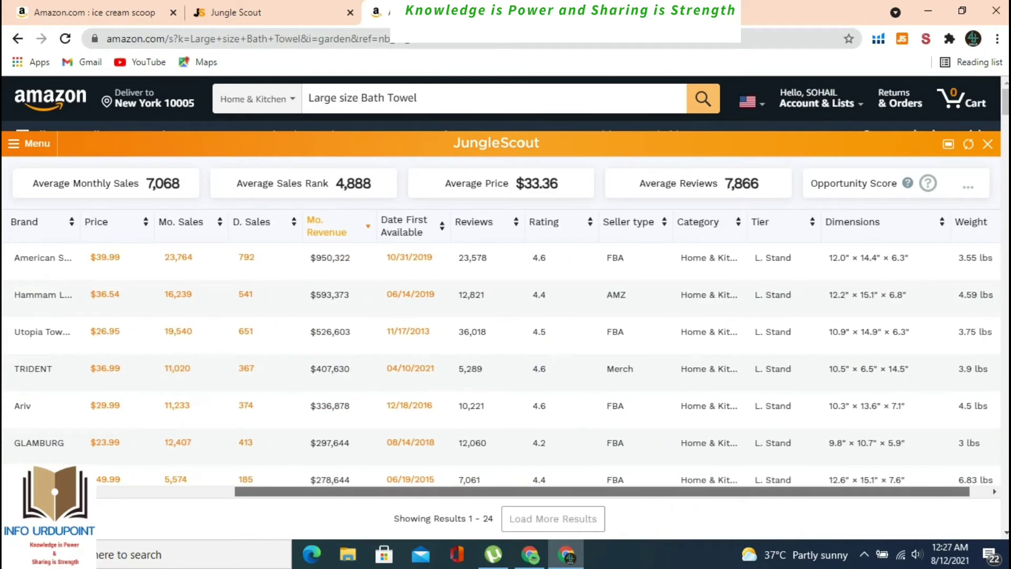
# Step: Back in the Product Database, open the Silicone BBQ Star Gloves result on Amazon
pyautogui.click(295, 13)
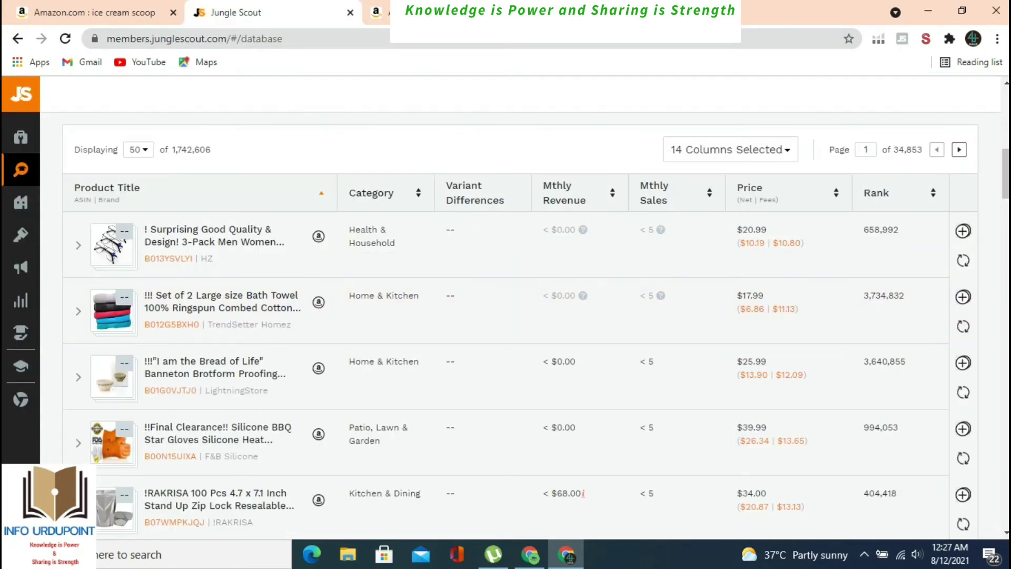
pyautogui.moveTo(113, 376)
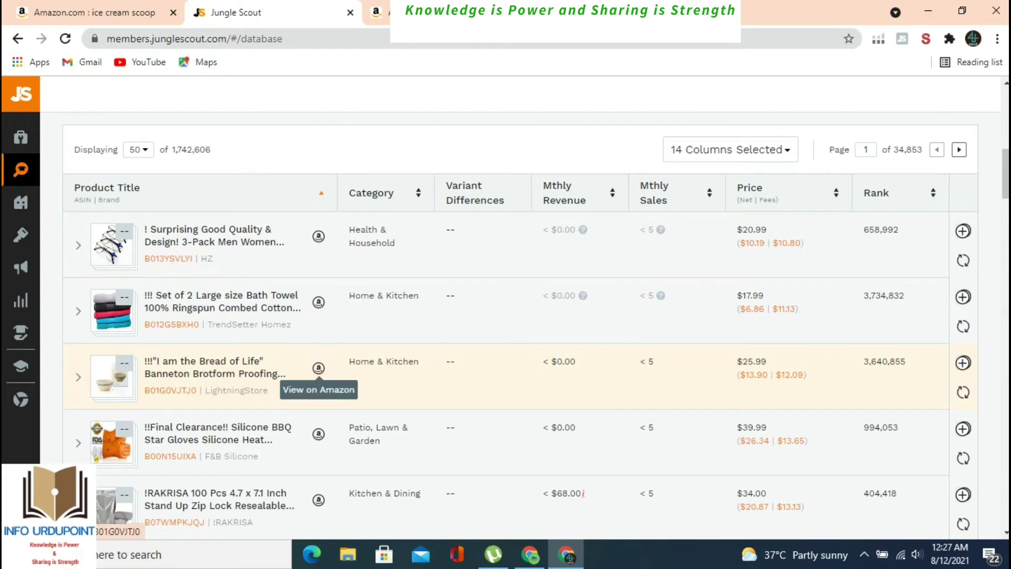
pyautogui.moveTo(111, 442)
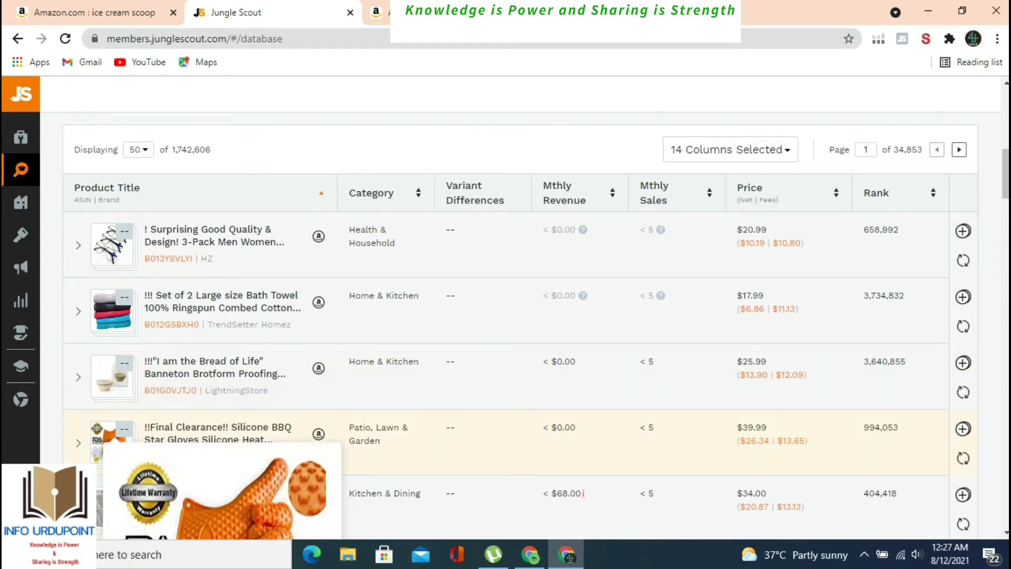
pyautogui.click(318, 434)
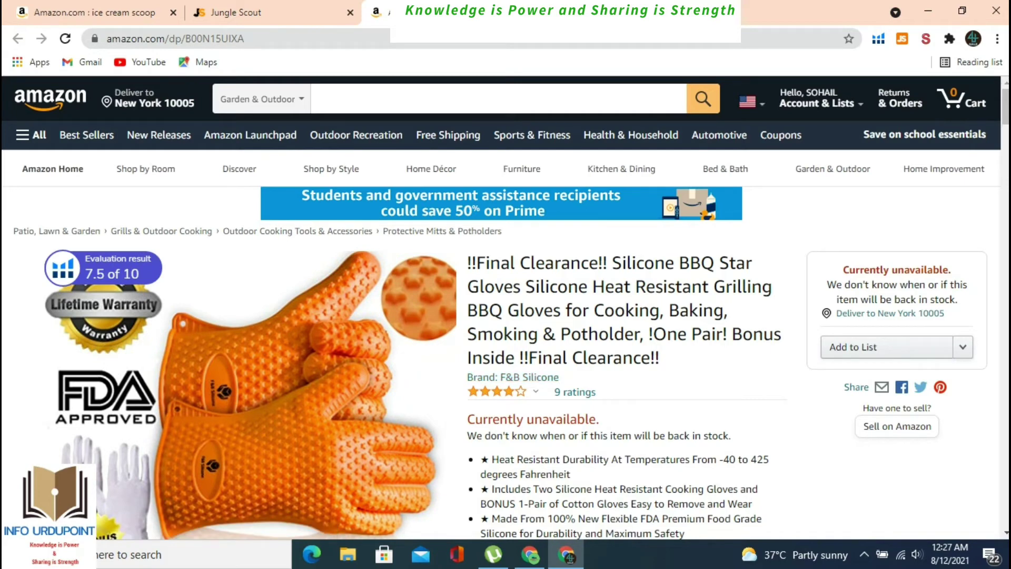
# Step: Search Amazon for 'Silicone BBQ Star Gloves' copied from the product title
pyautogui.moveTo(612, 263); pyautogui.dragTo(520, 287)
pyautogui.hotkey('ctrl', 'c')
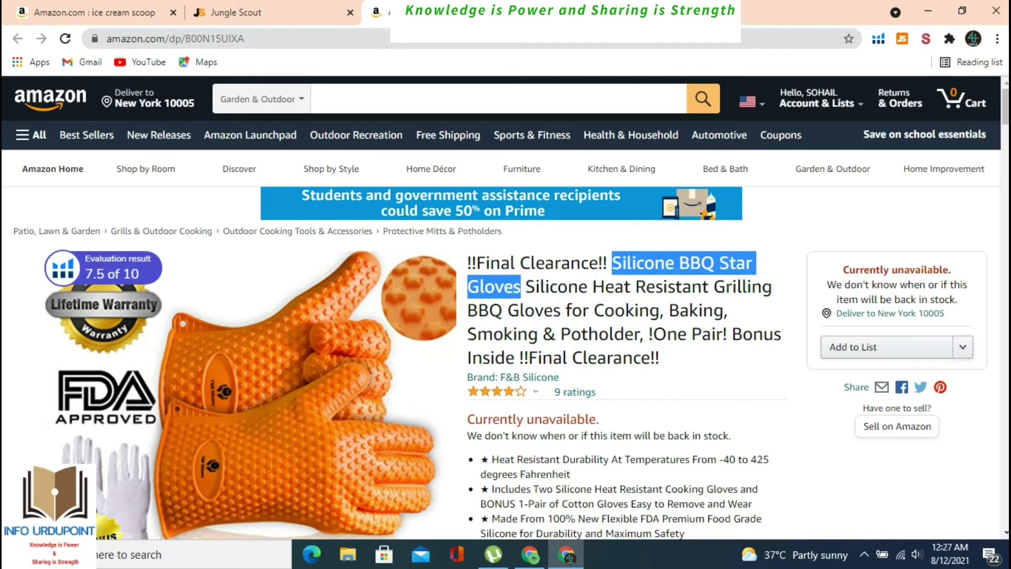
pyautogui.click(474, 98)
pyautogui.hotkey('ctrl', 'v')
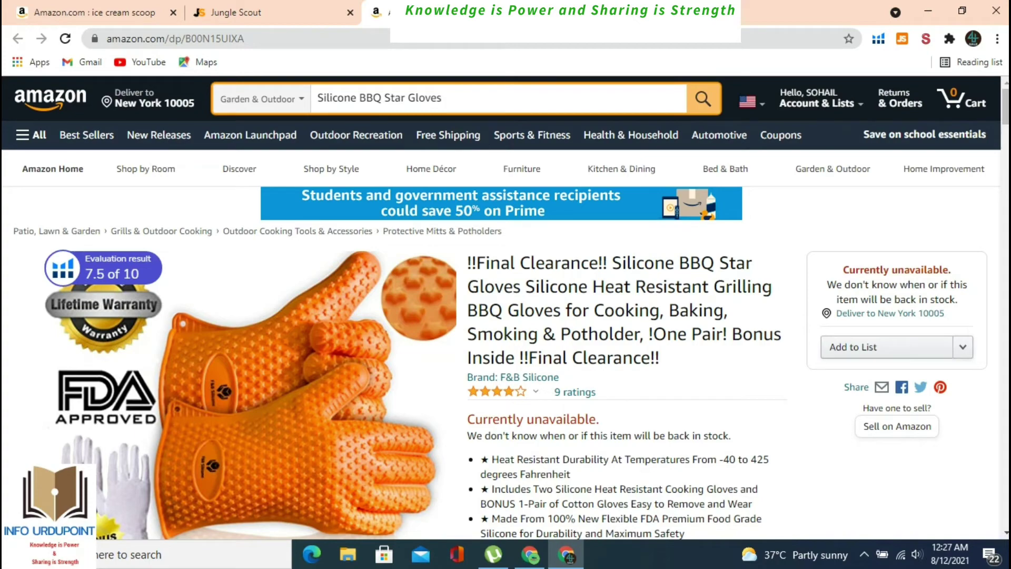
pyautogui.press('Return')
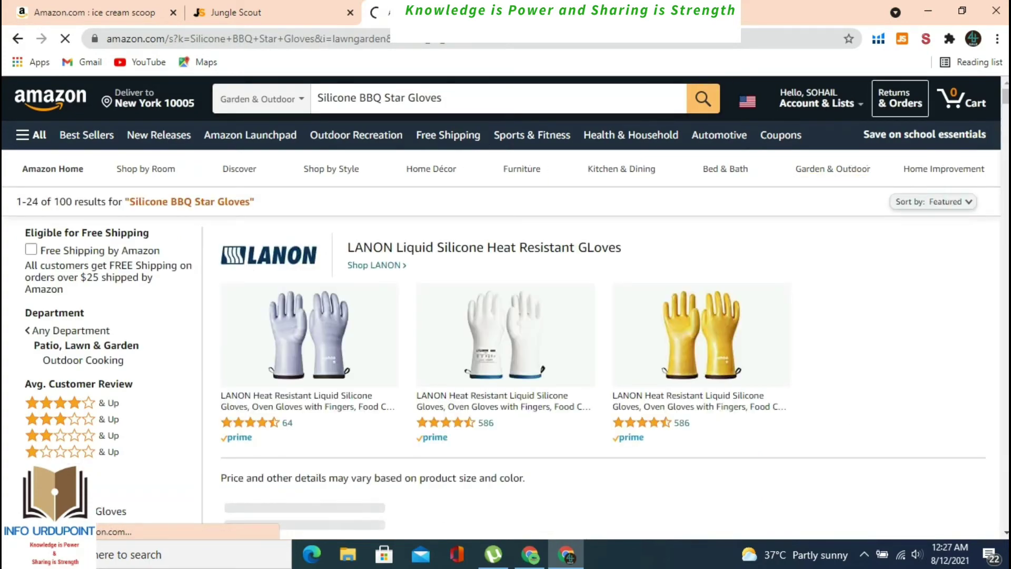
# Step: Analyze the BBQ gloves results with the extension, sorted by monthly revenue, highest first
pyautogui.click(902, 39)
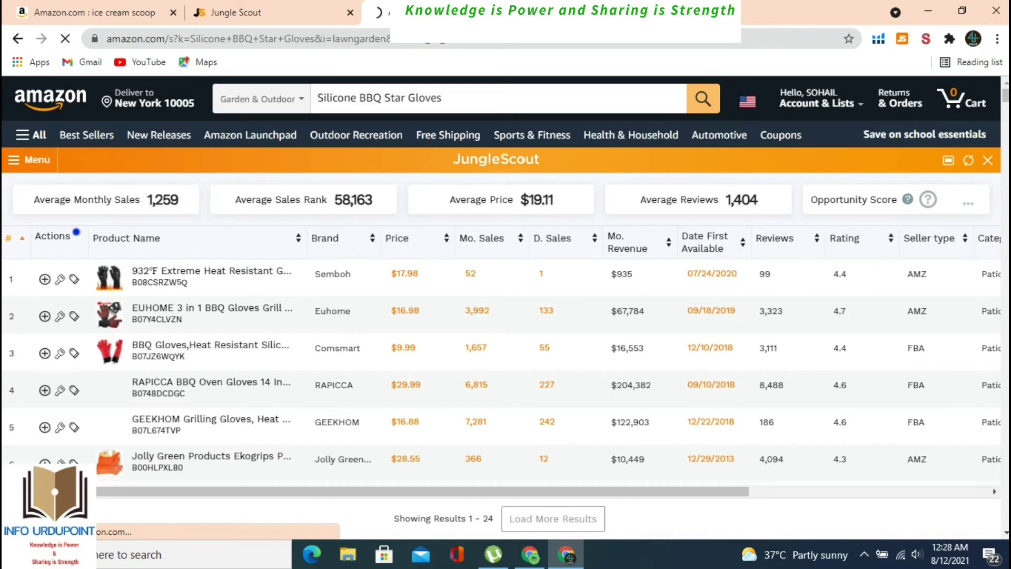
pyautogui.click(626, 242)
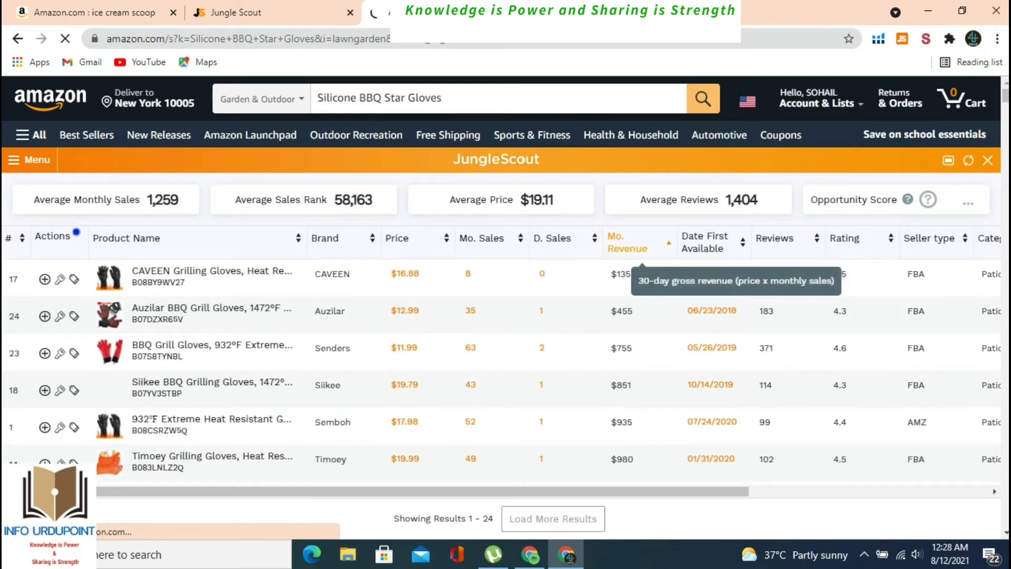
pyautogui.click(627, 242)
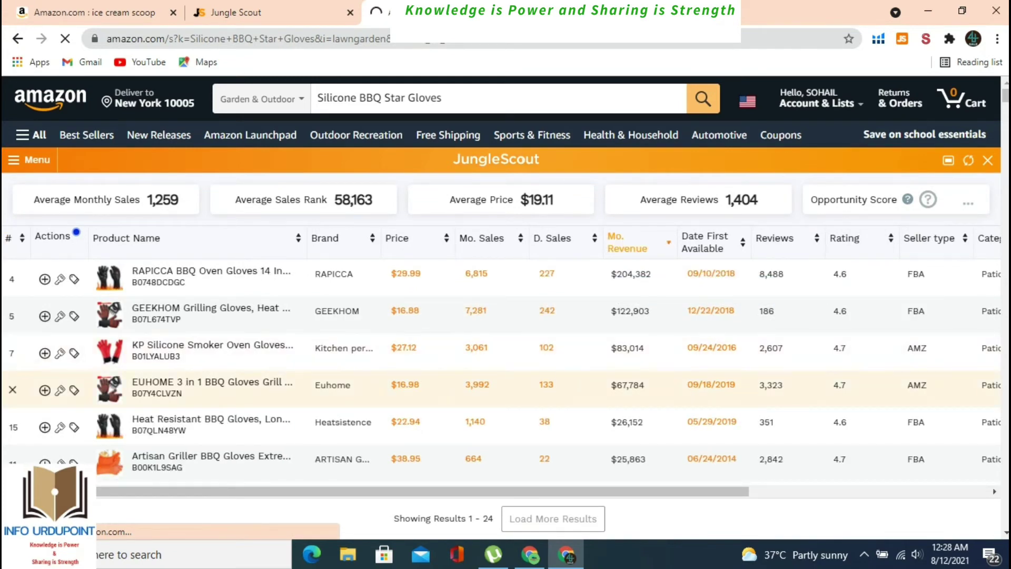
# Step: Review the gloves table (1,259 average monthly sales), then return to the Jungle Scout Product Database
pyautogui.moveTo(182, 308)
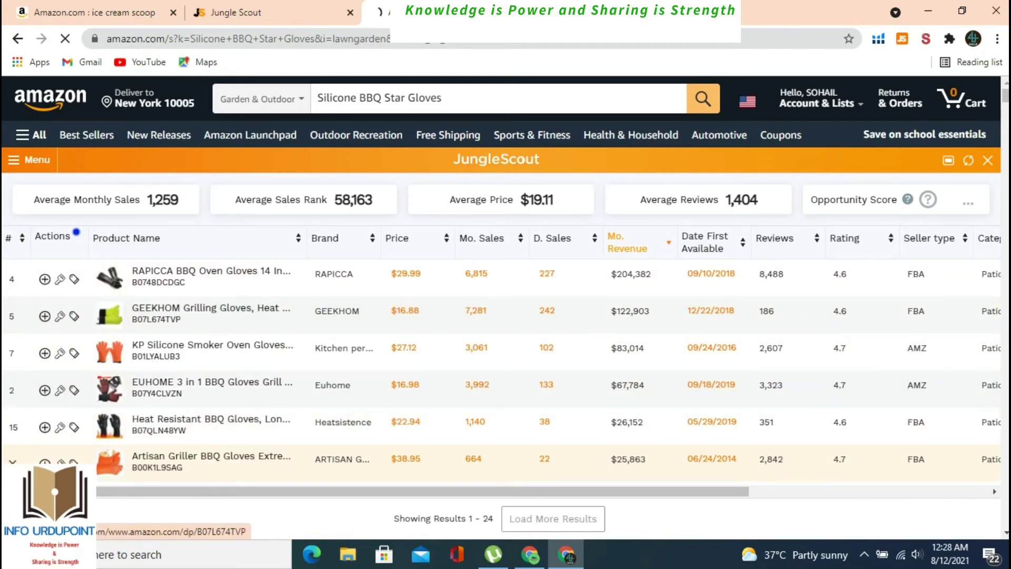
pyautogui.scroll(-3, 500, 374)
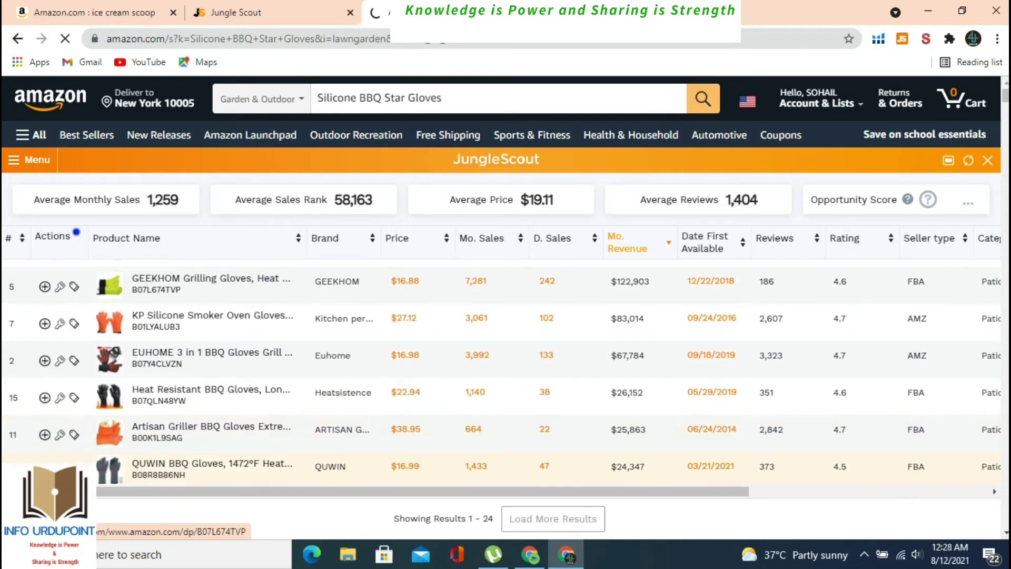
pyautogui.hscroll(2, 500, 448)
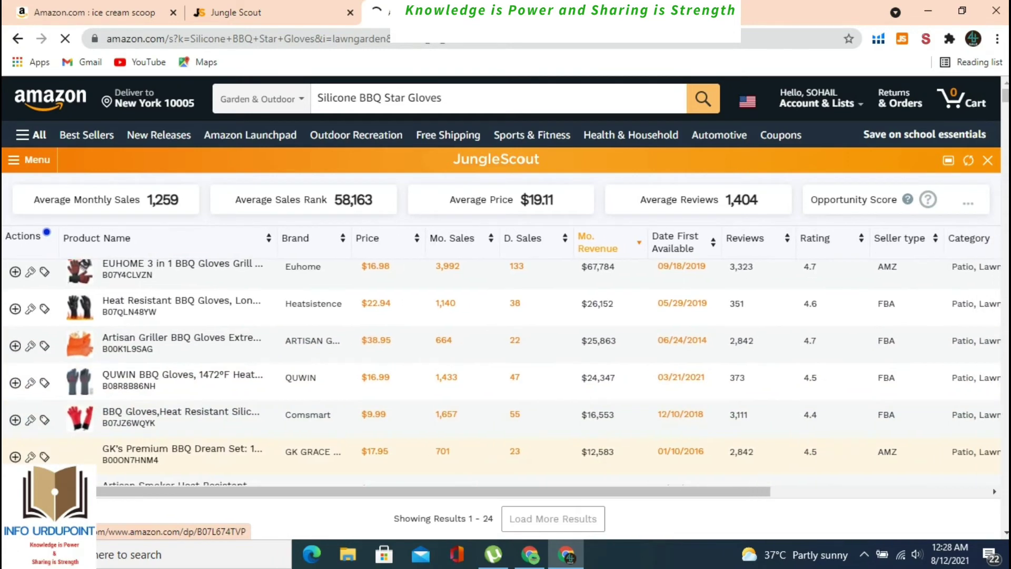
pyautogui.scroll(2, 500, 447)
pyautogui.scroll(1, 500, 453)
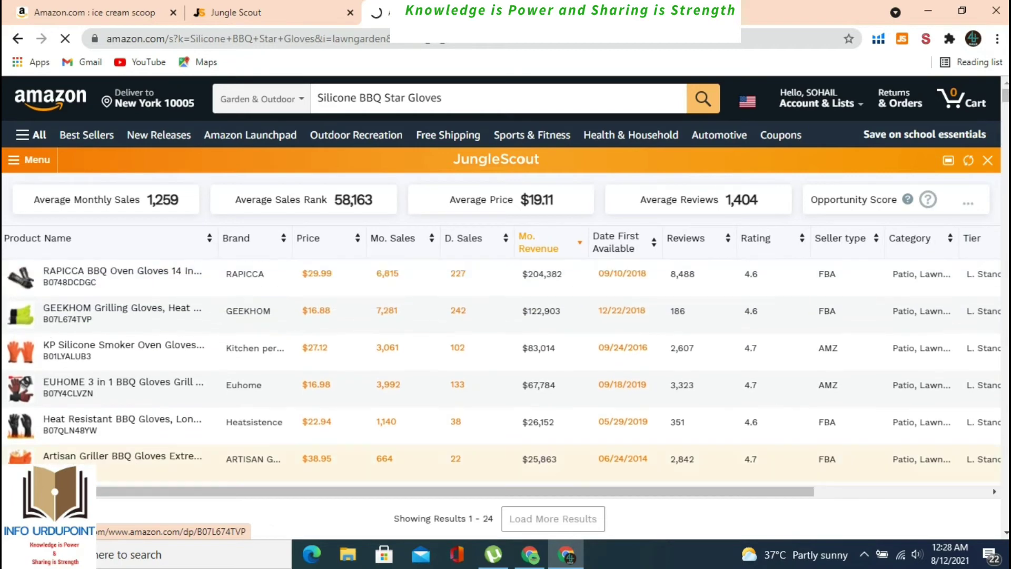
pyautogui.scroll(-4, 500, 459)
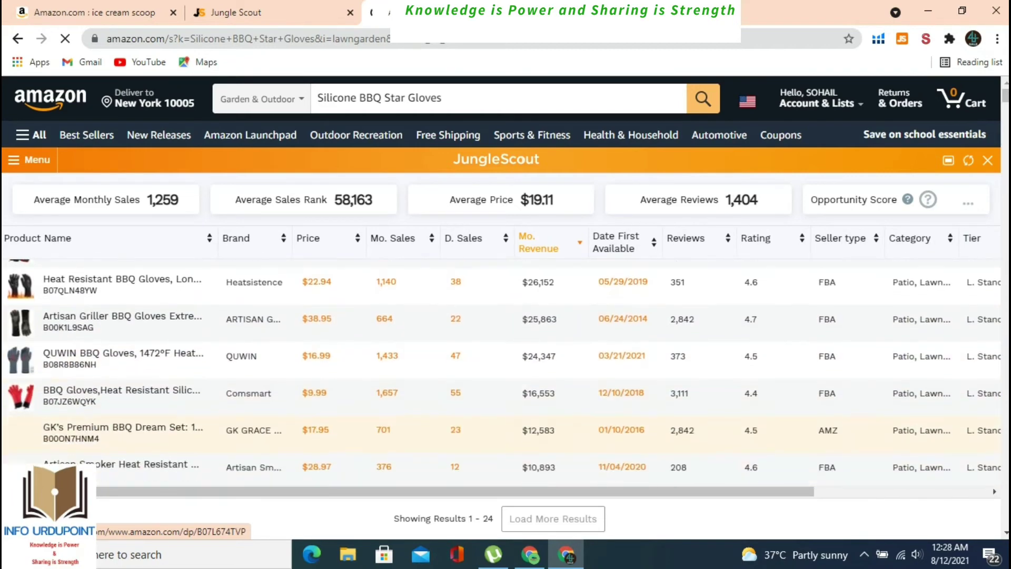
pyautogui.scroll(5, 500, 459)
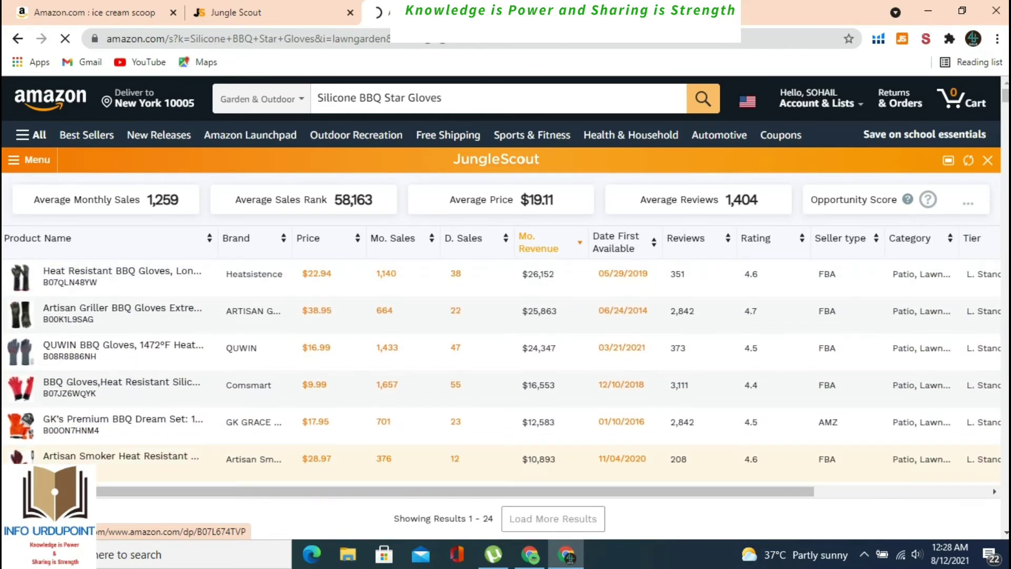
pyautogui.hscroll(2, 500, 458)
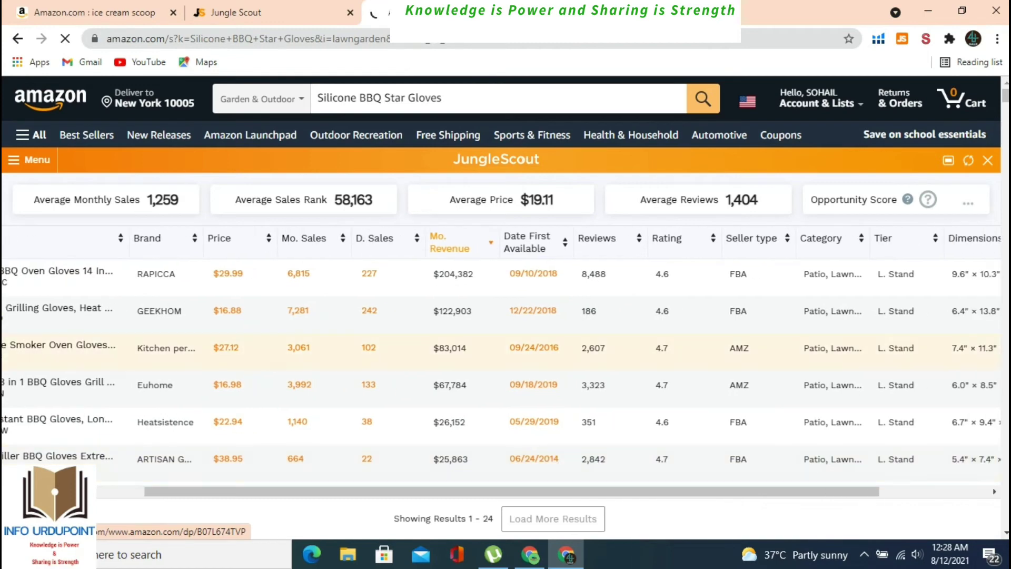
pyautogui.click(301, 12)
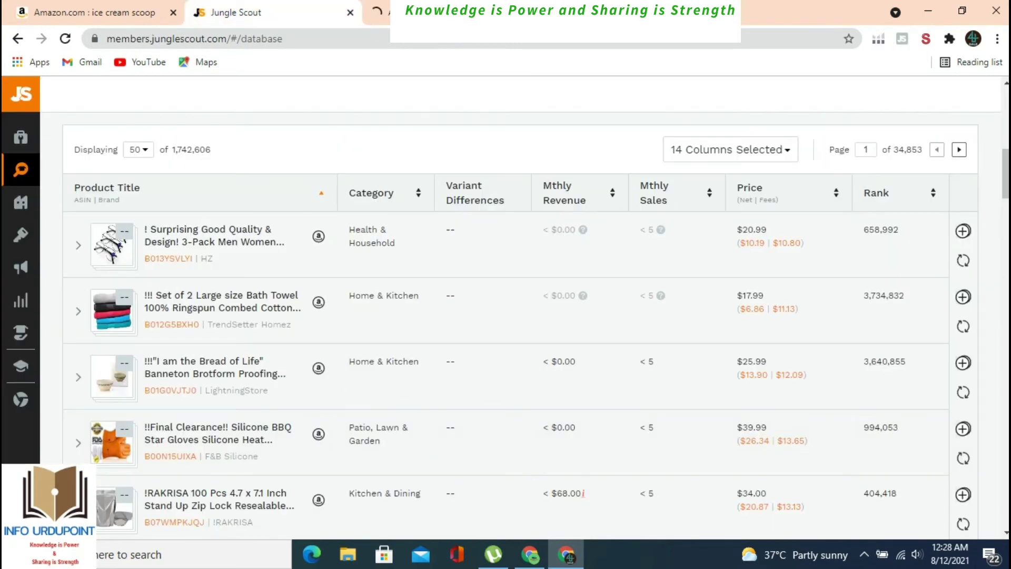
# Step: Go to Opportunity Finder under Product Research in the sidebar
pyautogui.moveTo(21, 170)
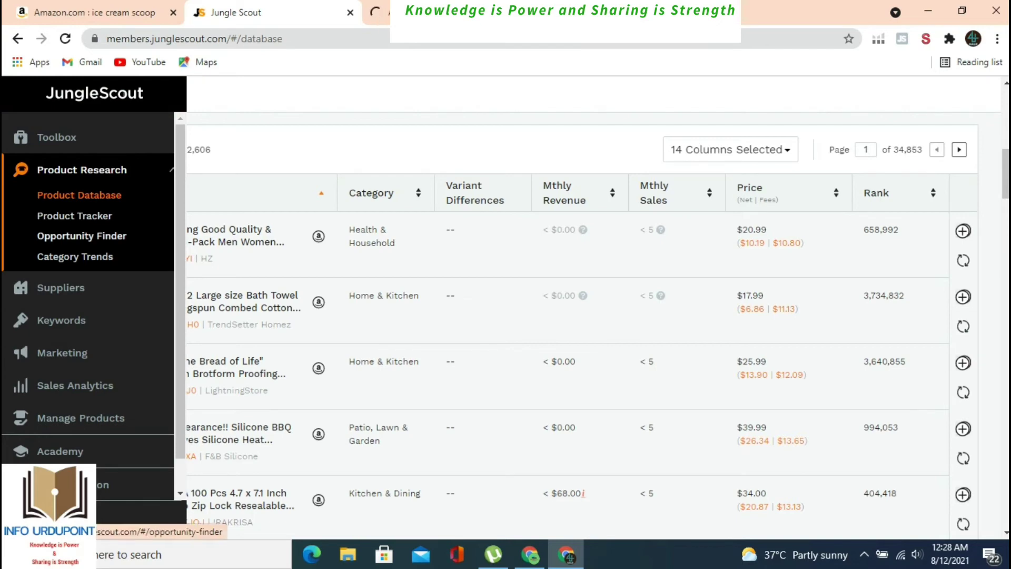
pyautogui.click(82, 236)
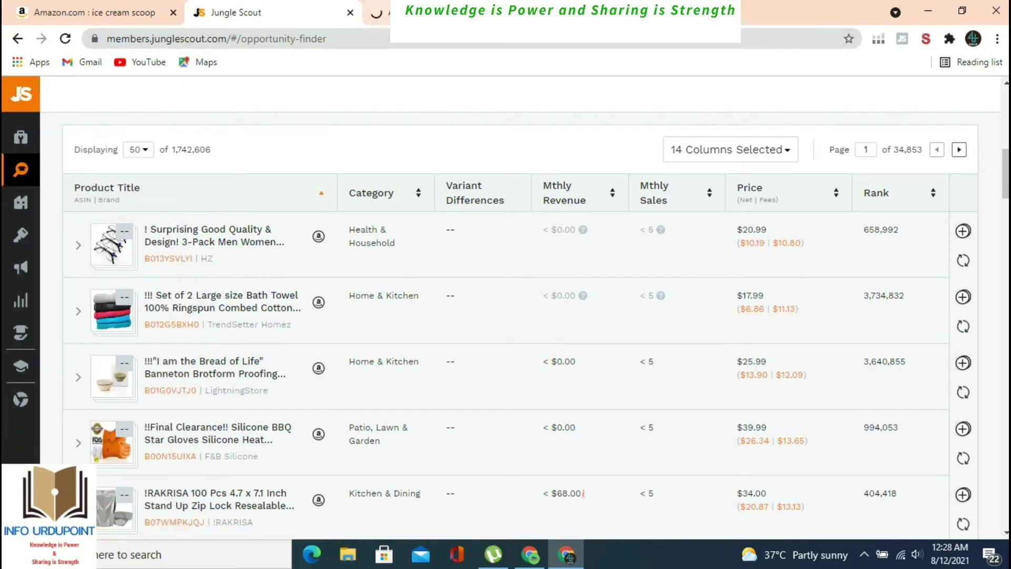
pyautogui.moveTo(36, 237)
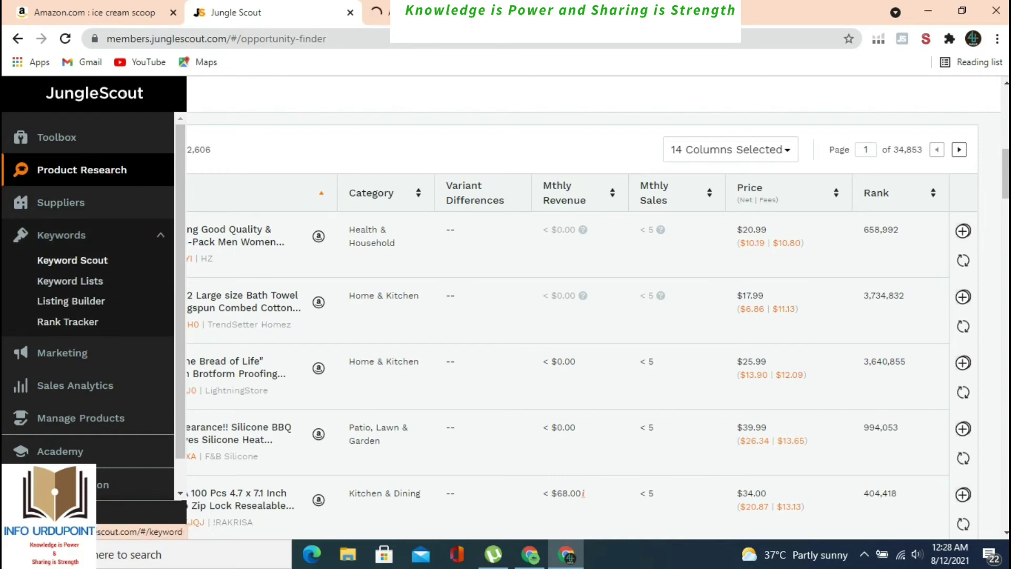
pyautogui.click(82, 236)
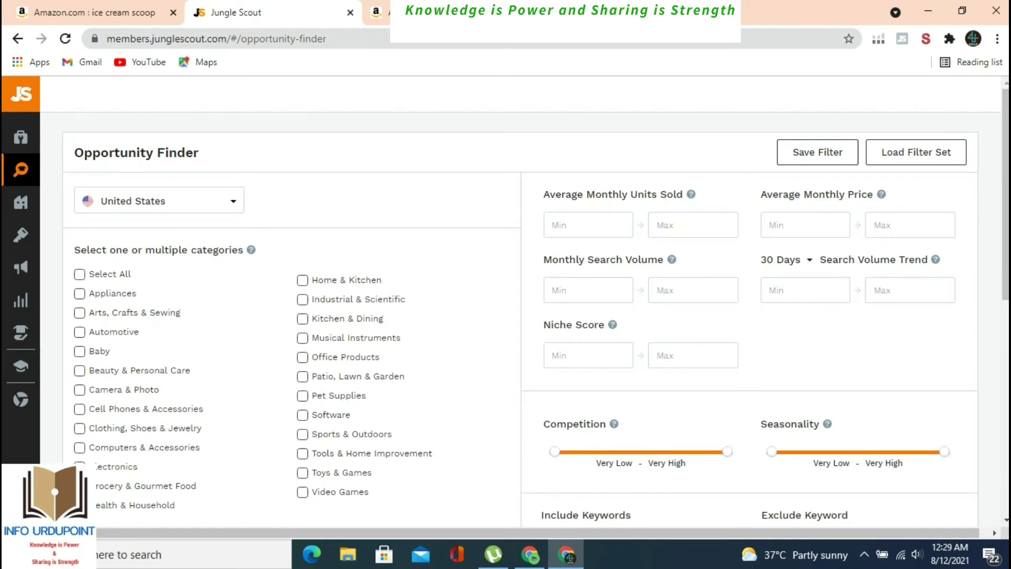
# Step: Select Home & Kitchen and Kitchen & Dining with a minimum of 50 units sold
pyautogui.click(302, 280)
pyautogui.click(302, 319)
pyautogui.moveTo(1006, 195); pyautogui.dragTo(1006, 218)
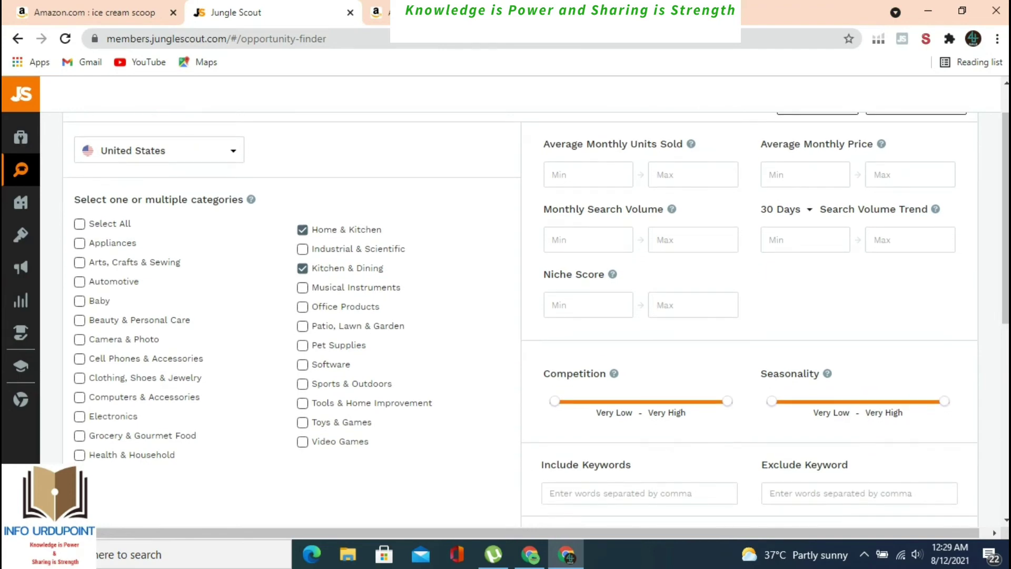
pyautogui.write('50')
# Step: Set the average price range to $15–40 and minimum search volume to 8000
pyautogui.click(795, 175)
pyautogui.write('15')
pyautogui.click(910, 174)
pyautogui.write('40')
pyautogui.write('8000')
# Step: Lower the competition limit, keep full seasonality range, and toggle Exclude Top Brands
pyautogui.moveTo(727, 401); pyautogui.dragTo(704, 401)
pyautogui.moveTo(944, 401)
pyautogui.mouseDown()
pyautogui.moveTo(929, 401)
pyautogui.moveTo(949, 401)
pyautogui.mouseUp()
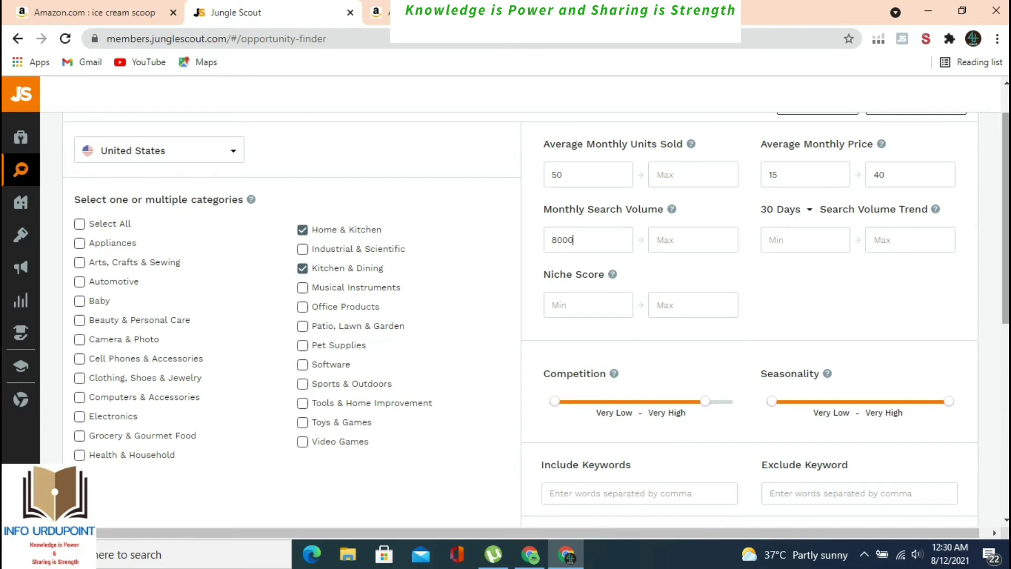
pyautogui.scroll(-3, 536, 319)
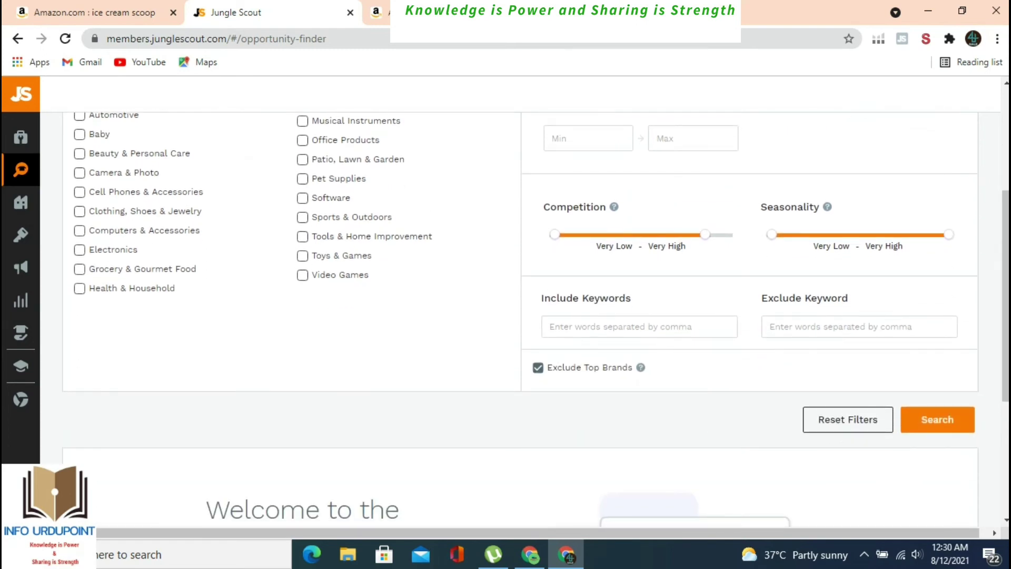
pyautogui.click(537, 368)
# Step: Run the niche search and sort results by monthly search volume ascending, down to Harry Potter Lunch Box
pyautogui.click(938, 419)
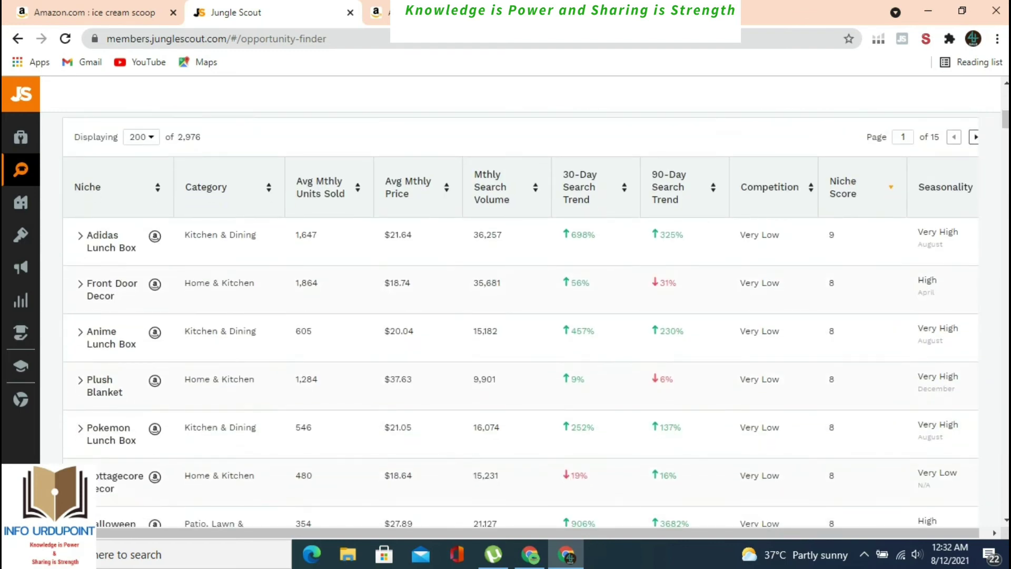
pyautogui.moveTo(491, 187)
pyautogui.click(535, 187)
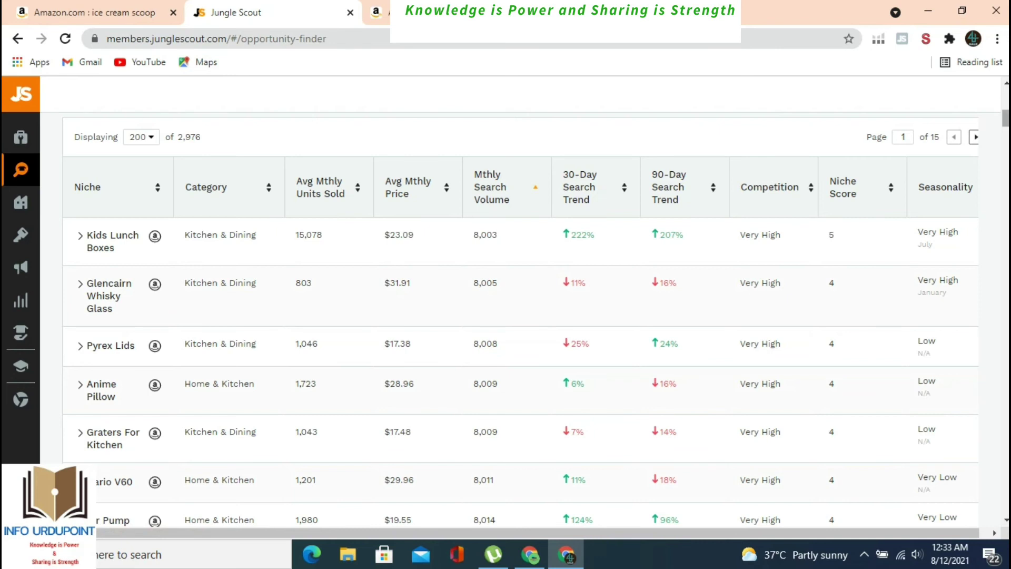
pyautogui.scroll(-10, 521, 368)
pyautogui.scroll(-8, 522, 368)
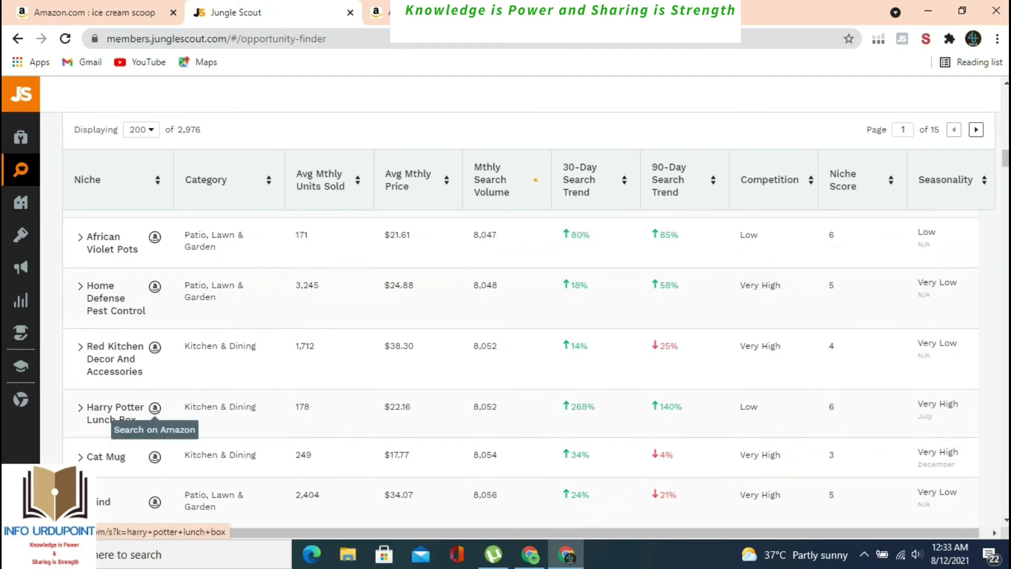
# Step: Analyze Amazon's 'harry potter lunch box' search in the extension, sorted by monthly revenue, highest first
pyautogui.click(155, 407)
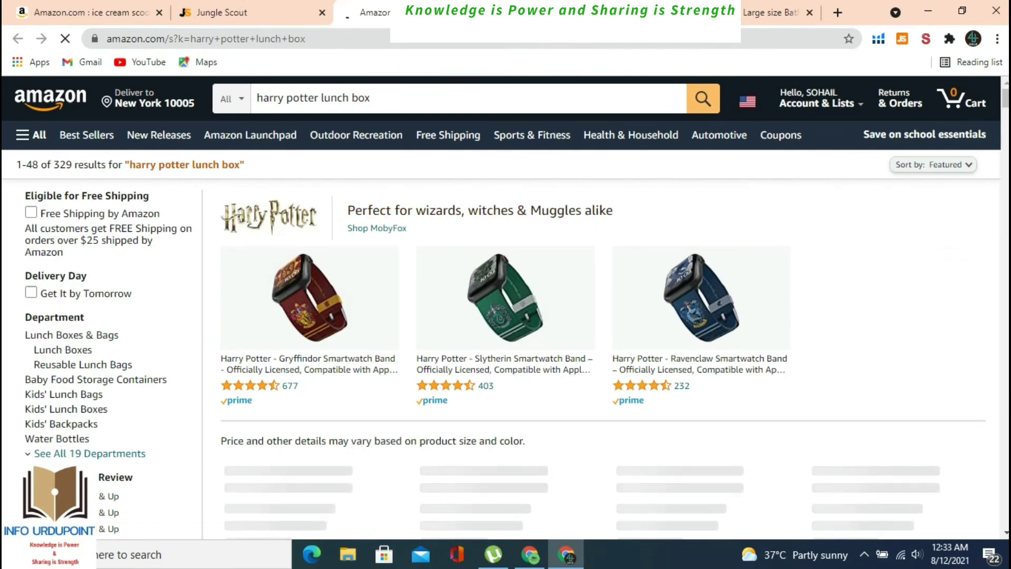
pyautogui.scroll(-5, 600, 316)
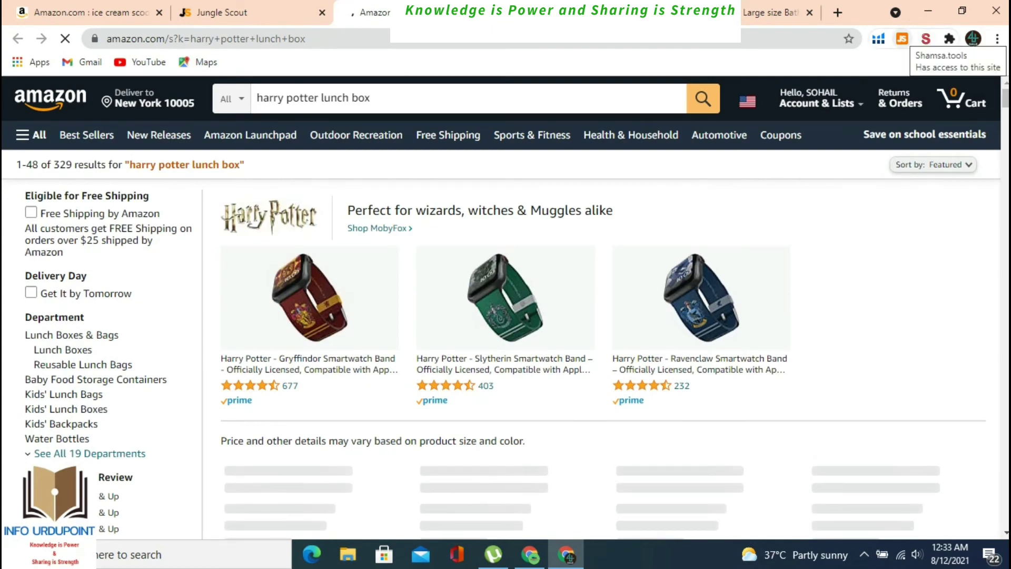
pyautogui.click(902, 39)
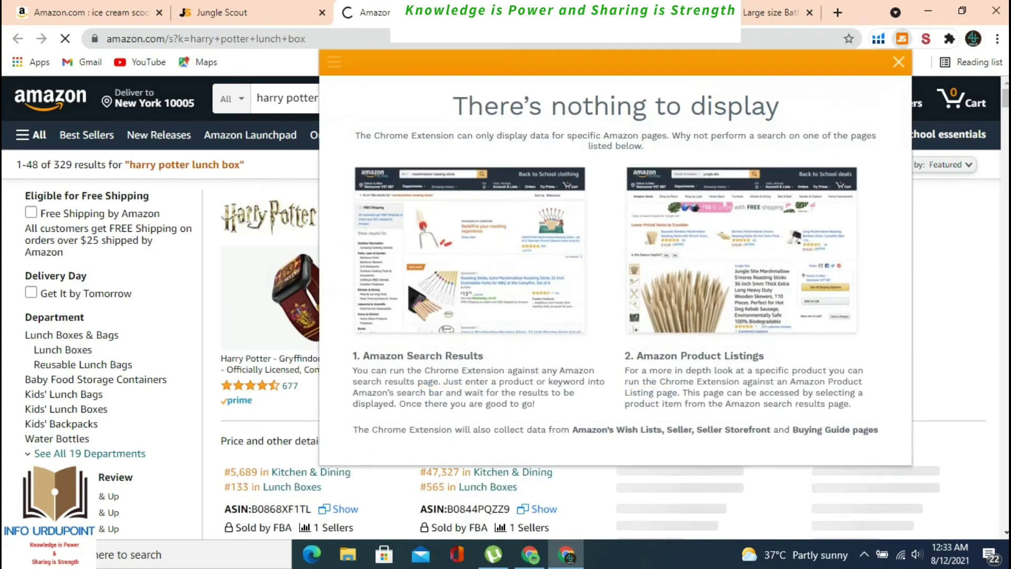
pyautogui.click(902, 38)
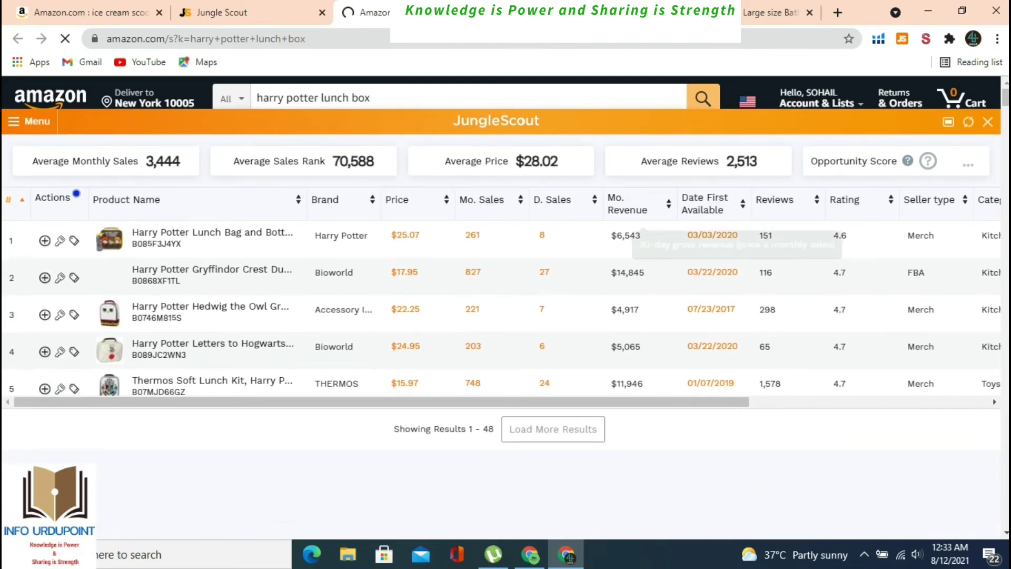
pyautogui.click(634, 204)
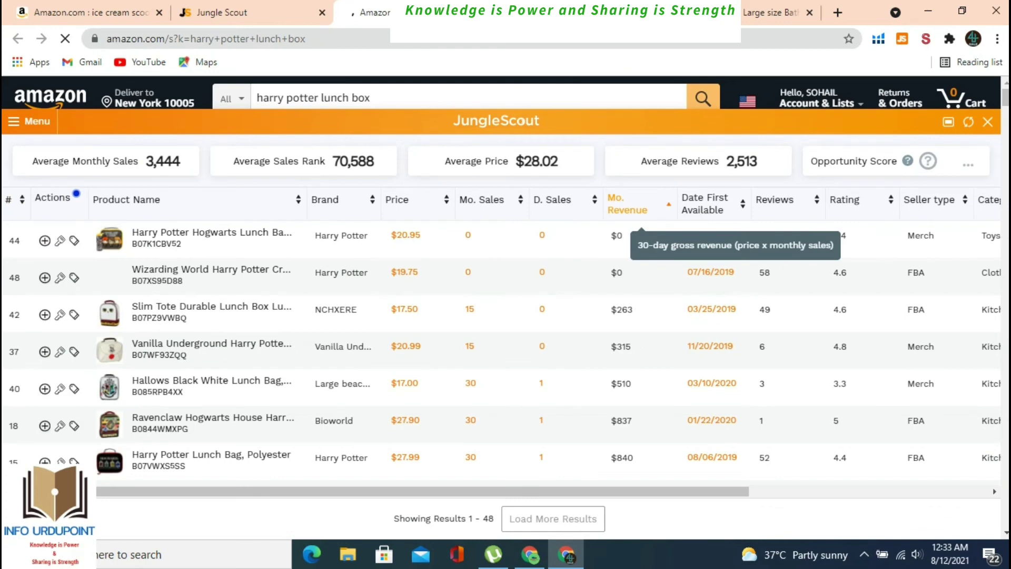
pyautogui.click(635, 205)
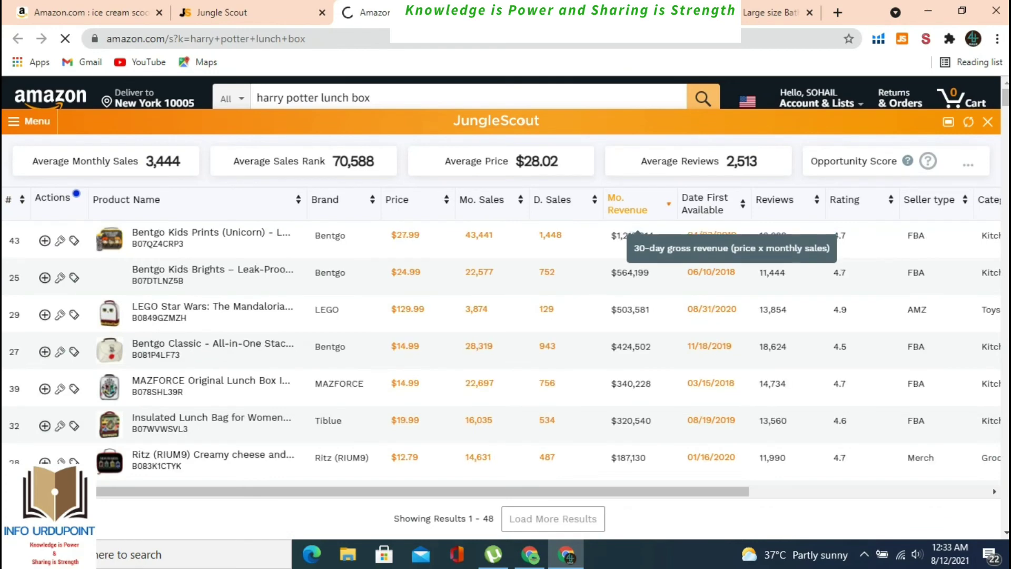